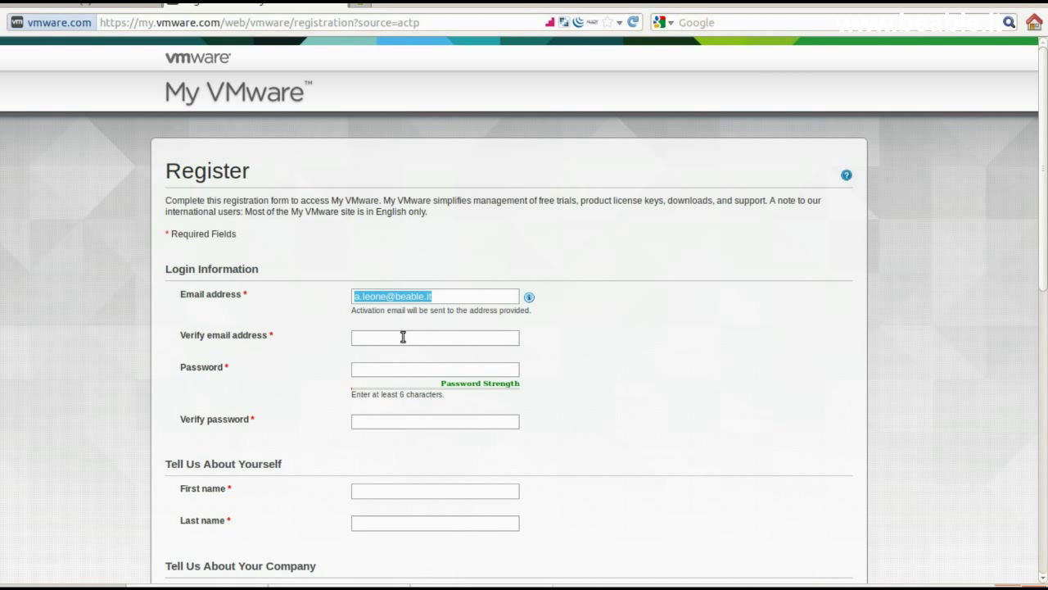
# Step: Paste the confirmation e-mail and enter the account password twice, rated Good
pyautogui.click(403, 336)
pyautogui.hotkey('ctrl', 'v')
pyautogui.click(393, 369)
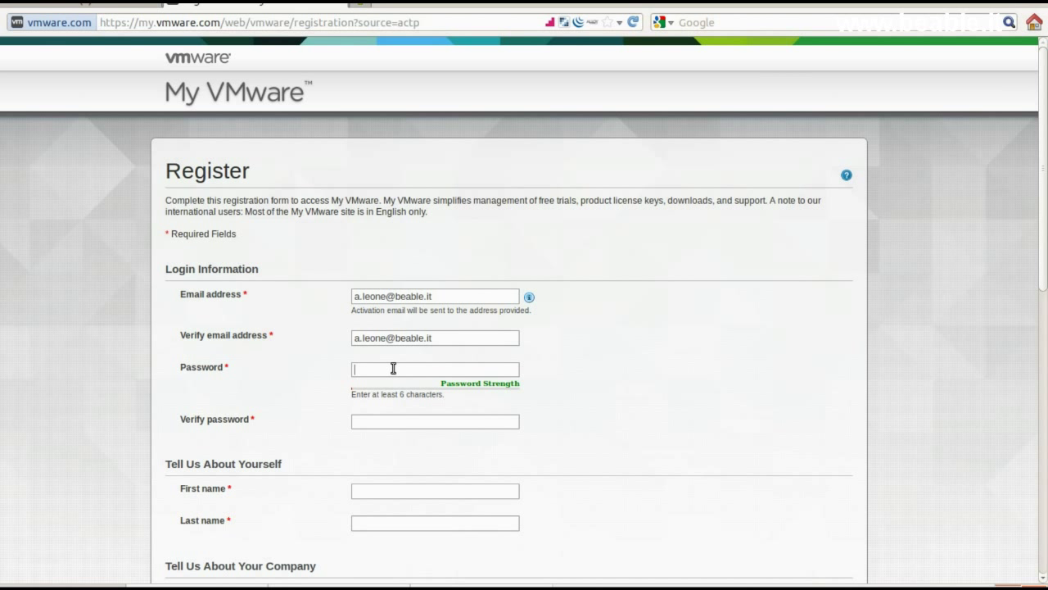
pyautogui.write('******')
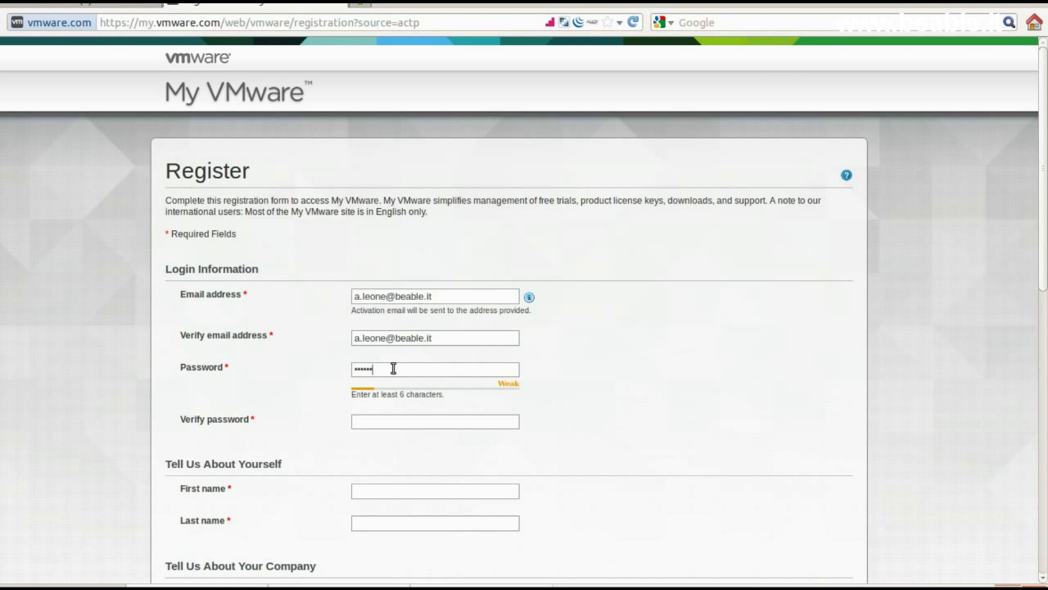
pyautogui.write('*****')
pyautogui.click(394, 426)
pyautogui.write('**********')
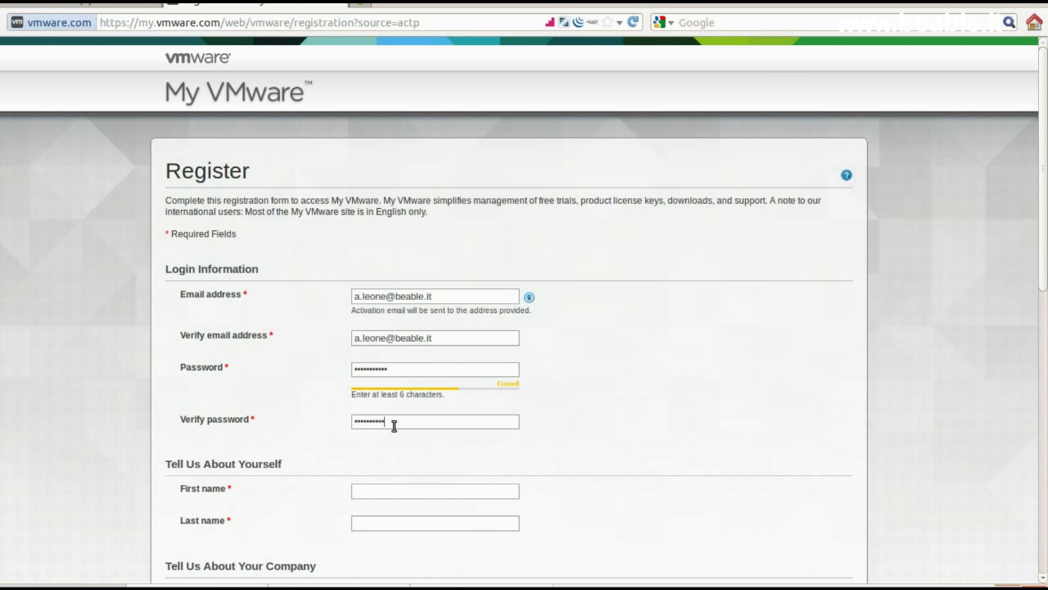
pyautogui.write('*')
pyautogui.scroll(-1, 1044, 281)
pyautogui.moveTo(1044, 282); pyautogui.dragTo(1043, 374)
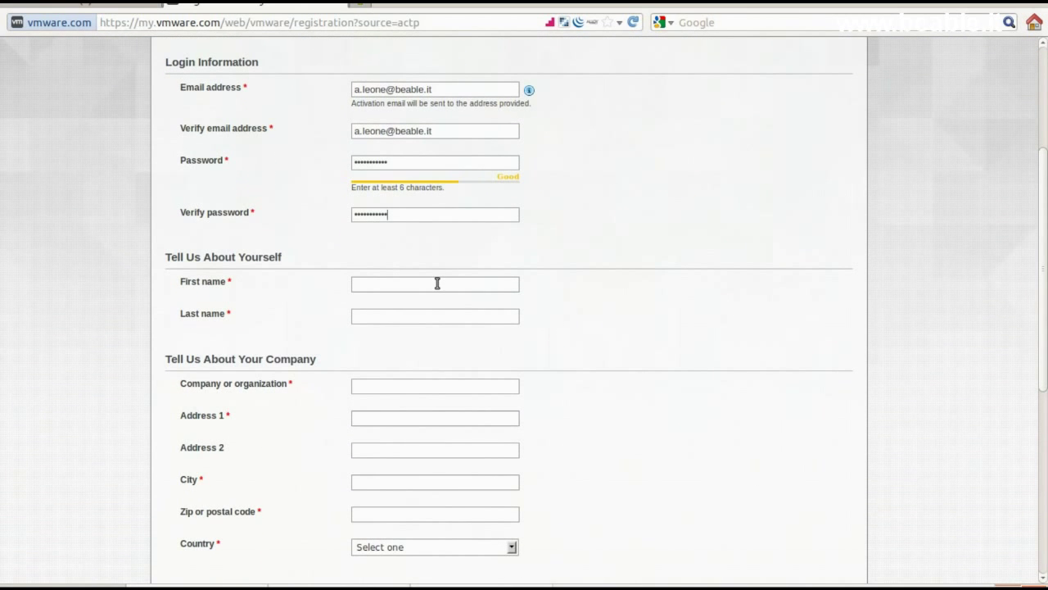
# Step: Enter the person's first and last name on the registration form
pyautogui.press('Tab')
pyautogui.moveTo(1044, 215); pyautogui.dragTo(1045, 245)
pyautogui.scroll(-1, 578, 248)
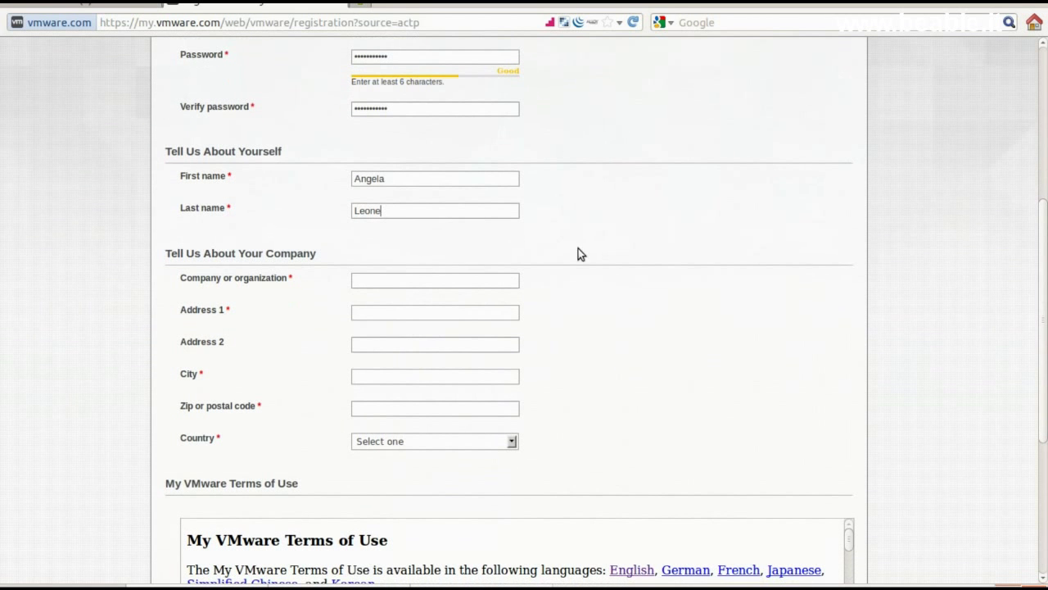
# Step: Fill in the company name, street address, city and postal code, then choose Italy as country
pyautogui.click(394, 282)
pyautogui.write('Be Able s.r.l.')
pyautogui.click(395, 310)
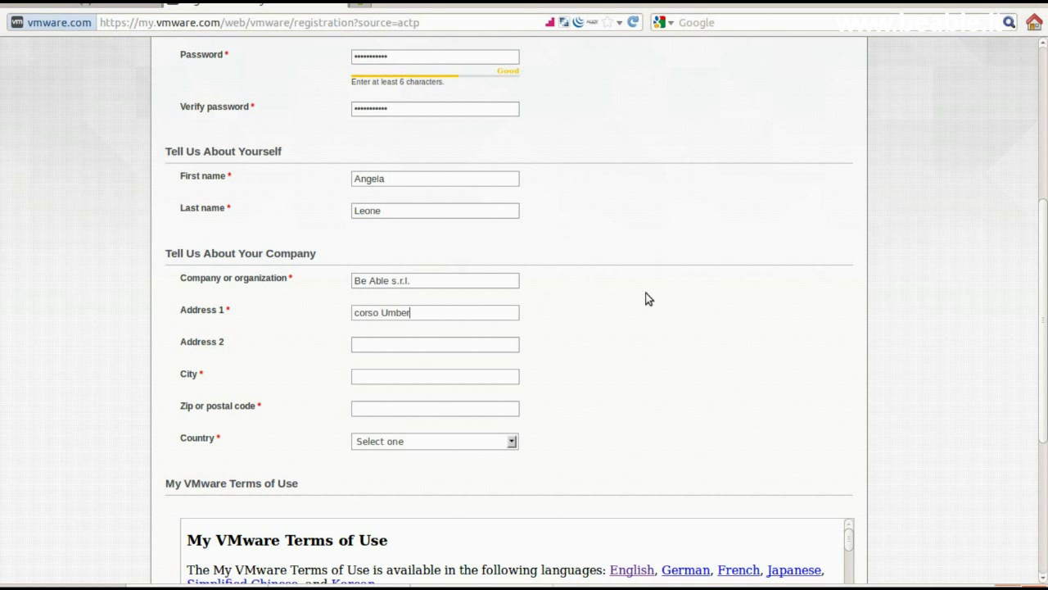
pyautogui.write('Molfetta')
pyautogui.click(451, 408)
pyautogui.write('70056')
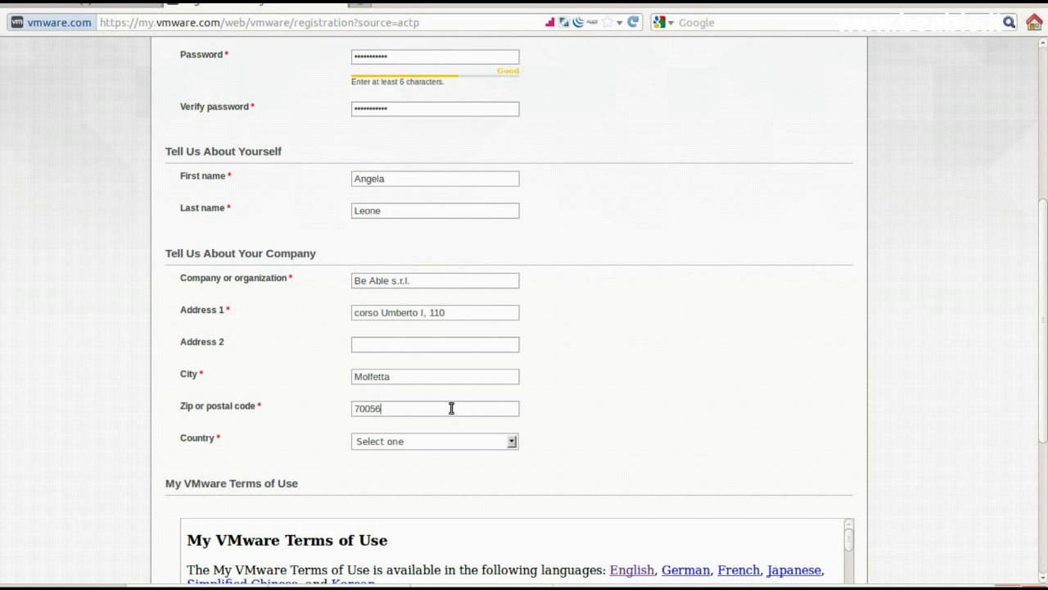
pyautogui.click(507, 442)
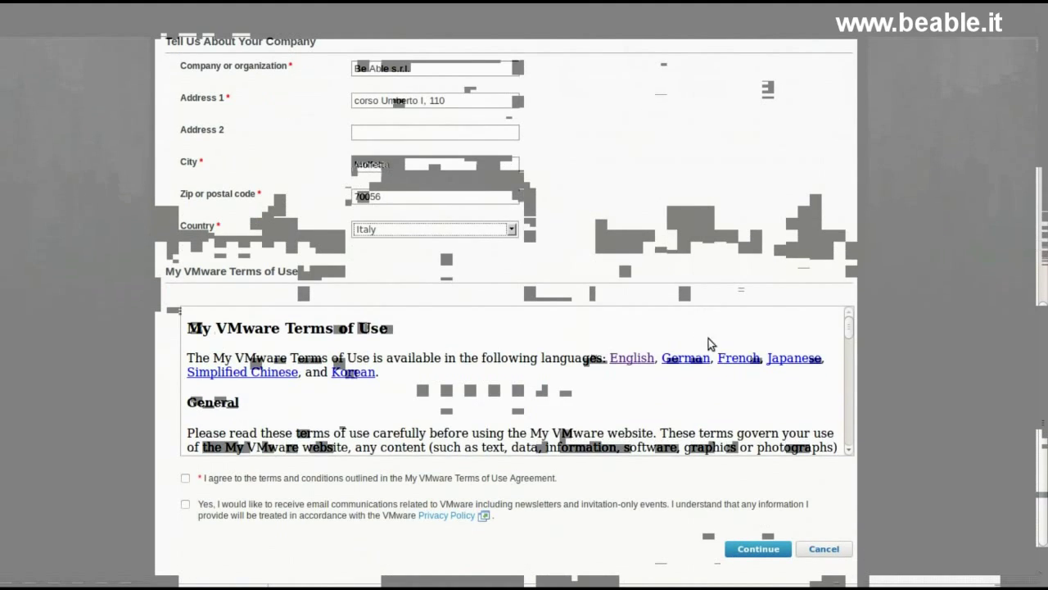
# Step: Accept the terms of use, submit the registration, and follow Activate Now in the welcome e-mail
pyautogui.scroll(-2, 515, 385)
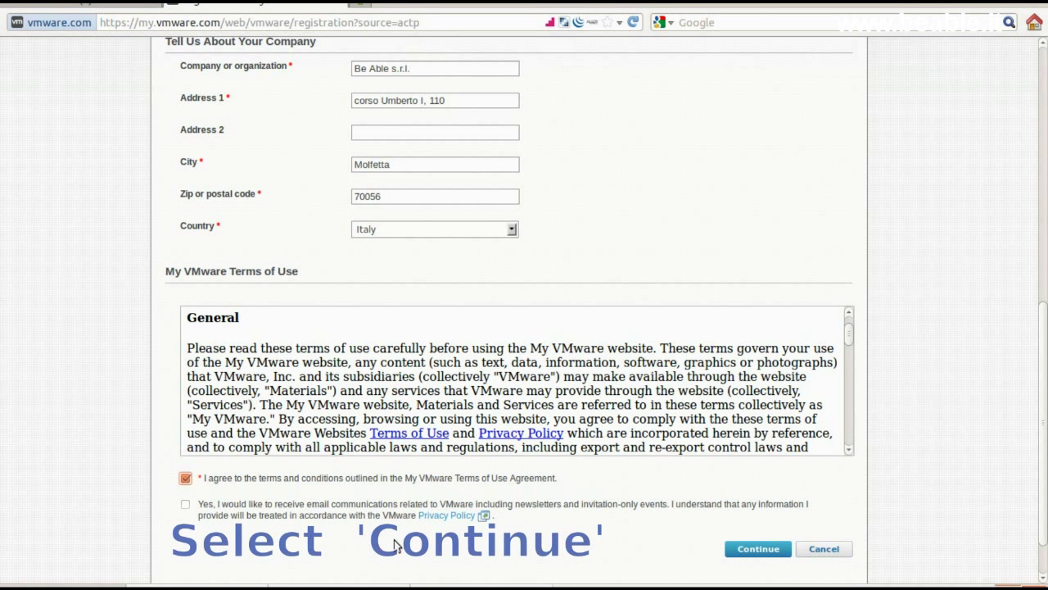
pyautogui.click(739, 550)
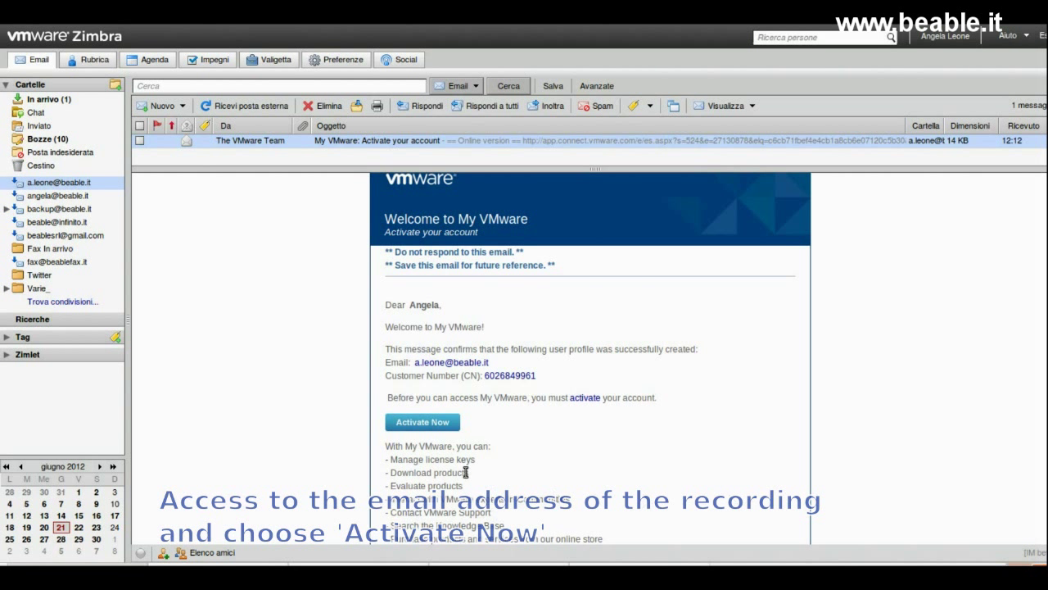
pyautogui.click(427, 421)
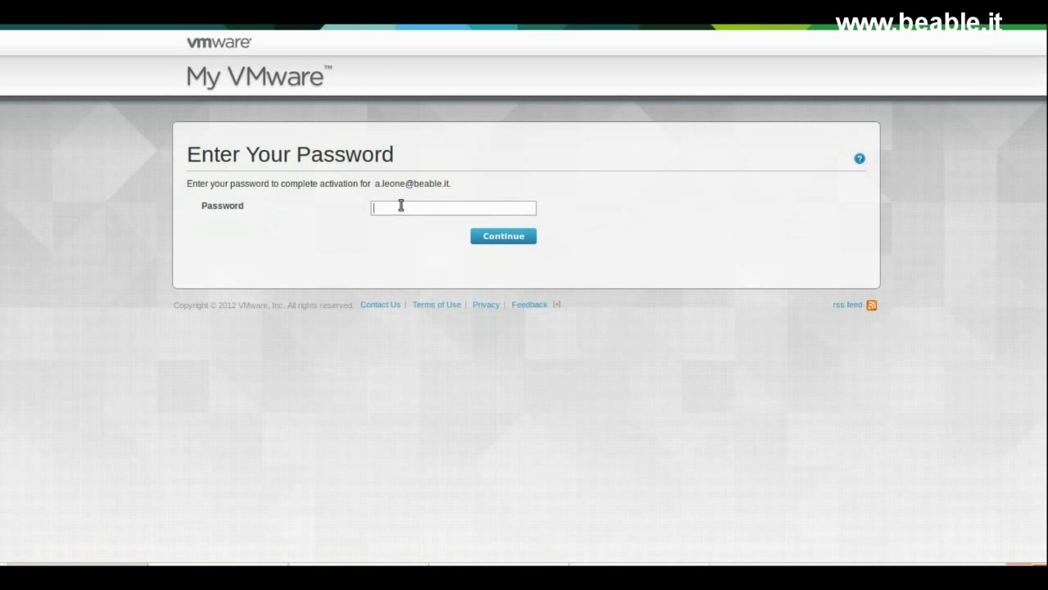
# Step: Activate the account with its password and continue past the Account Activated notice
pyautogui.write('**********')
pyautogui.click(518, 238)
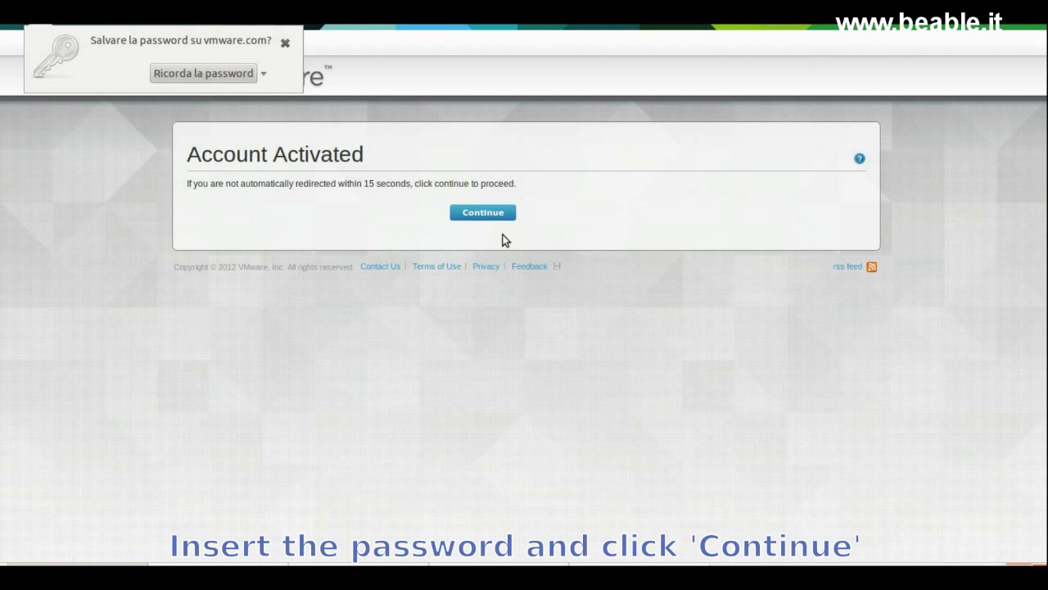
pyautogui.click(484, 215)
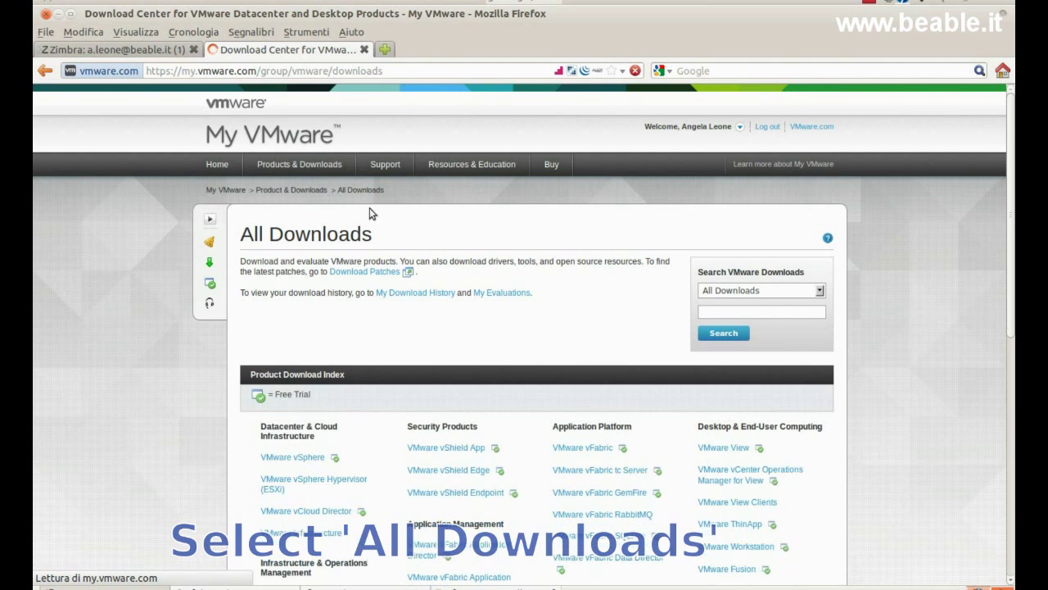
# Step: Open the Download VMware vSphere Hypervisor (ESXi) Free link from All Downloads
pyautogui.moveTo(1003, 233); pyautogui.dragTo(991, 453)
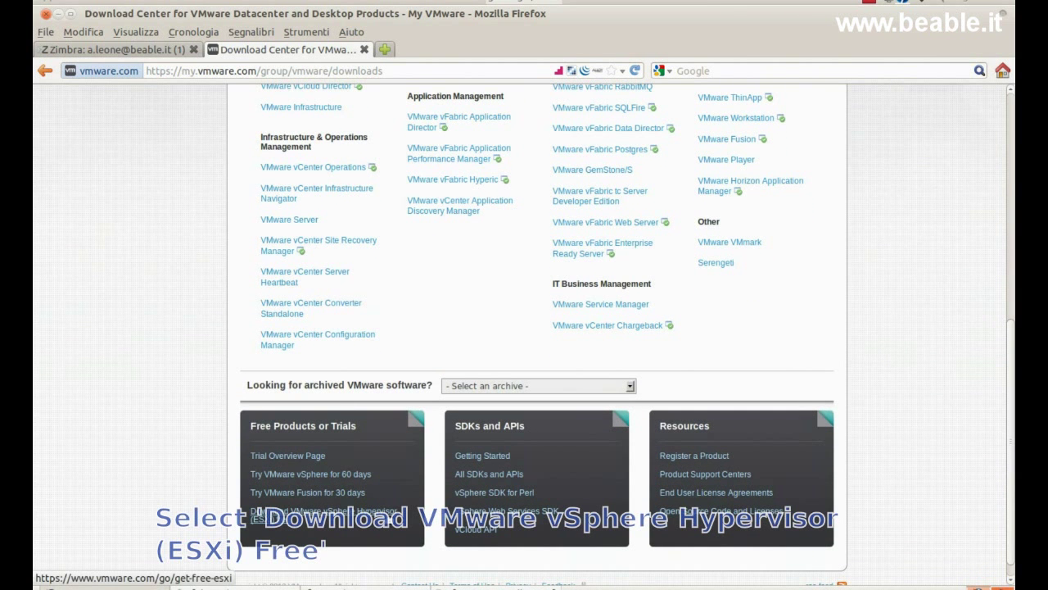
pyautogui.click(323, 511)
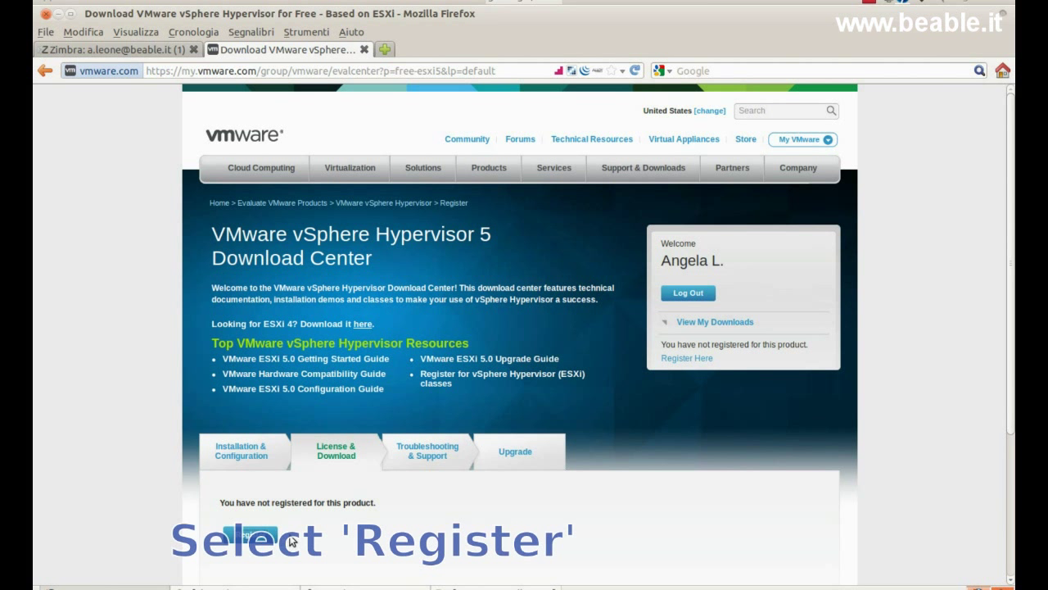
# Step: Register for vSphere Hypervisor with 2 physical servers and accept its EULA
pyautogui.click(251, 534)
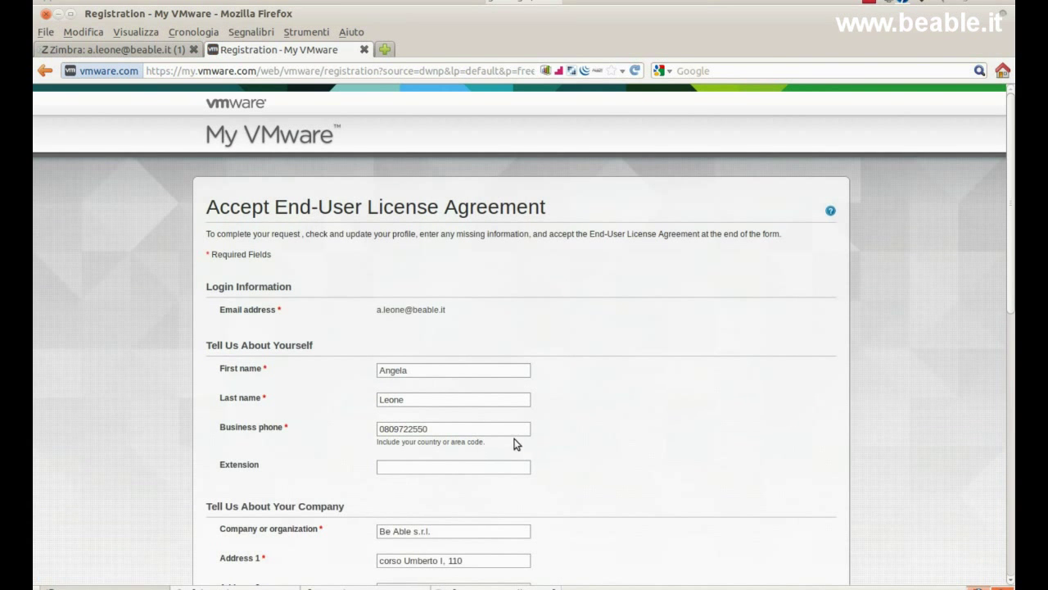
pyautogui.scroll(-6, 601, 428)
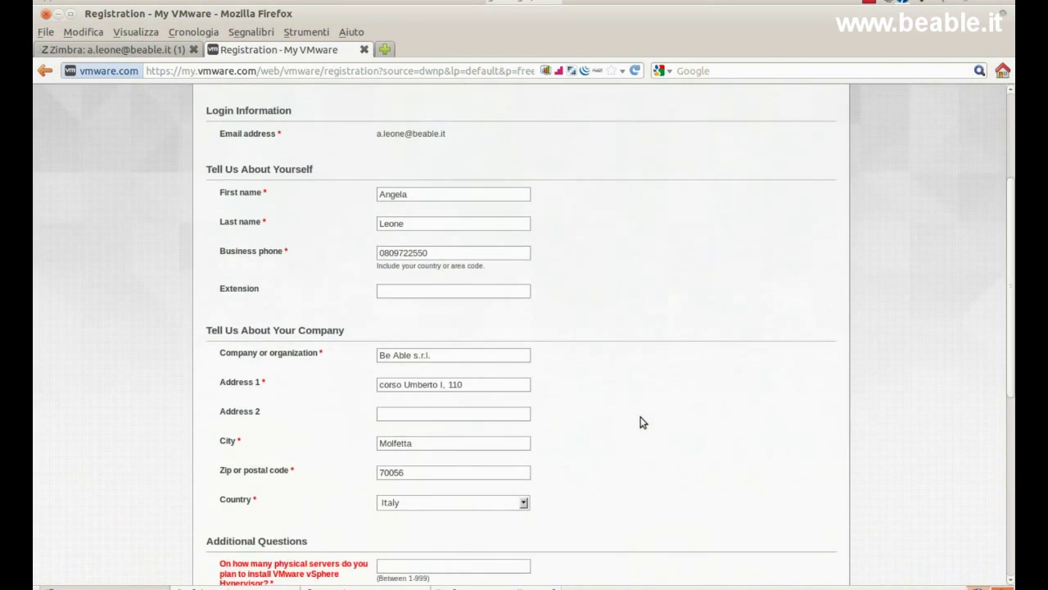
pyautogui.scroll(-2, 623, 419)
pyautogui.click(505, 395)
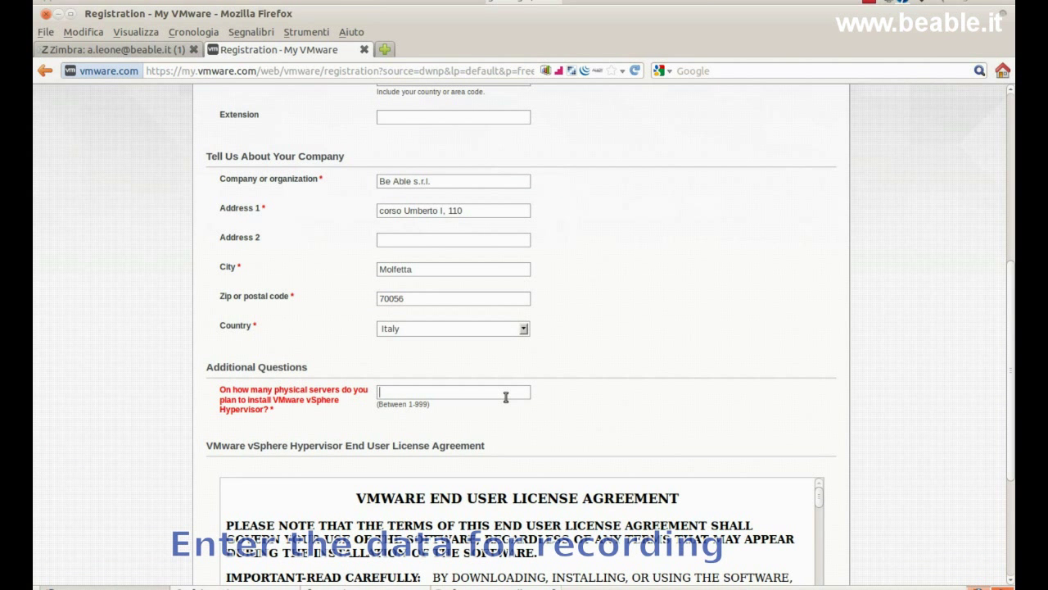
pyautogui.write('2')
pyautogui.scroll(-5, 879, 403)
pyautogui.click(233, 439)
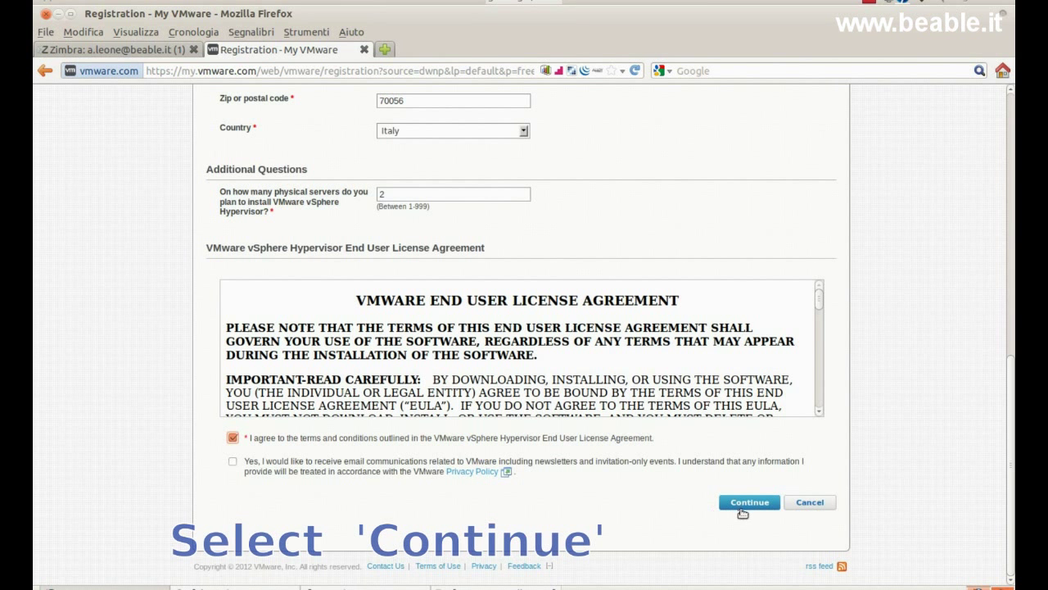
pyautogui.click(749, 503)
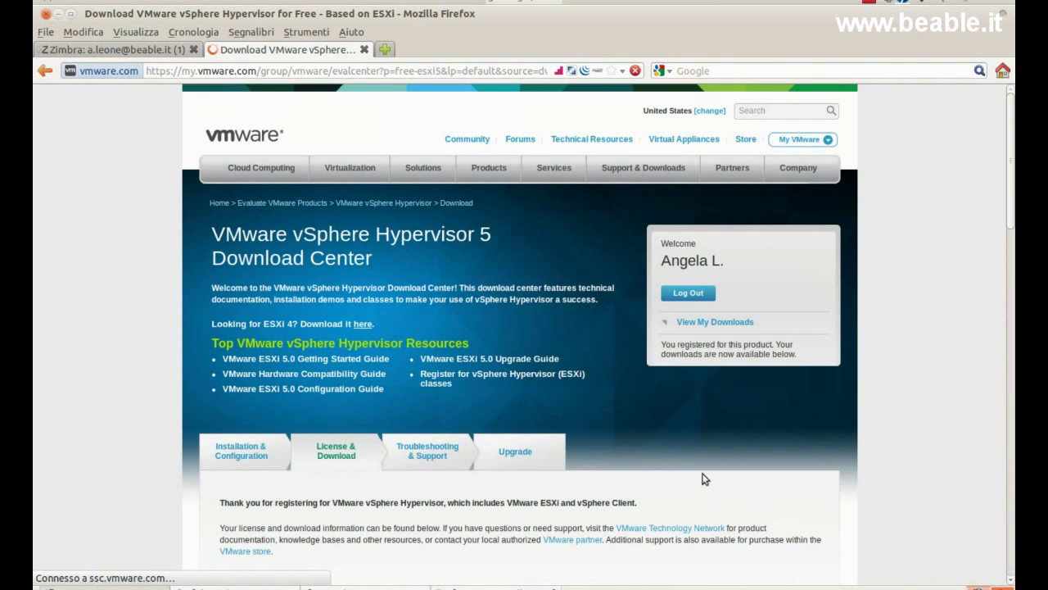
# Step: Manually download the 292 MB ESXi 5.0 Update 1 ISO, choosing Salva file
pyautogui.scroll(-3, 713, 495)
pyautogui.scroll(-4, 702, 478)
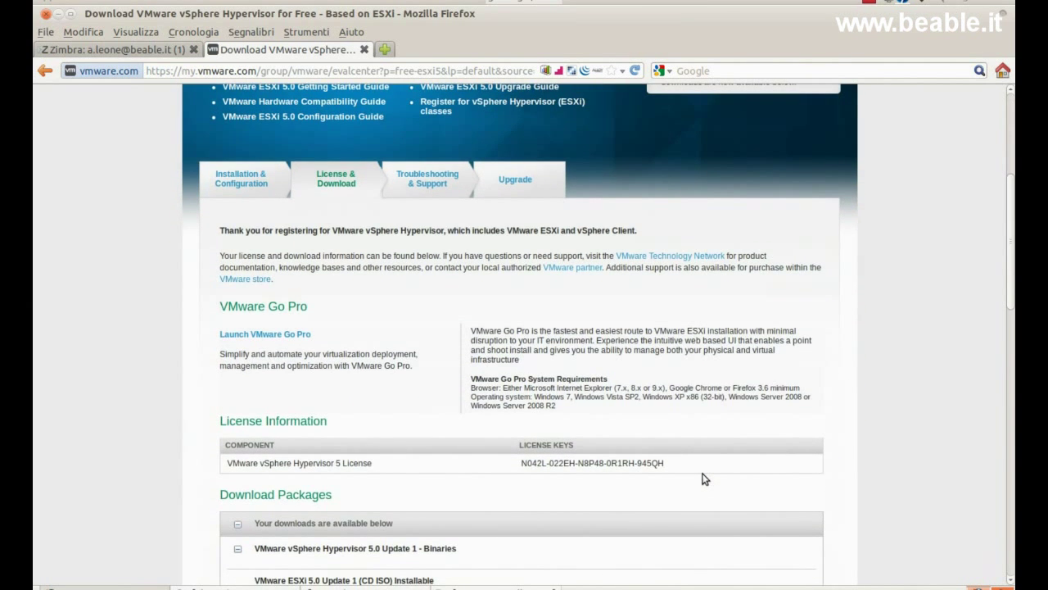
pyautogui.scroll(-2, 703, 479)
pyautogui.click(682, 501)
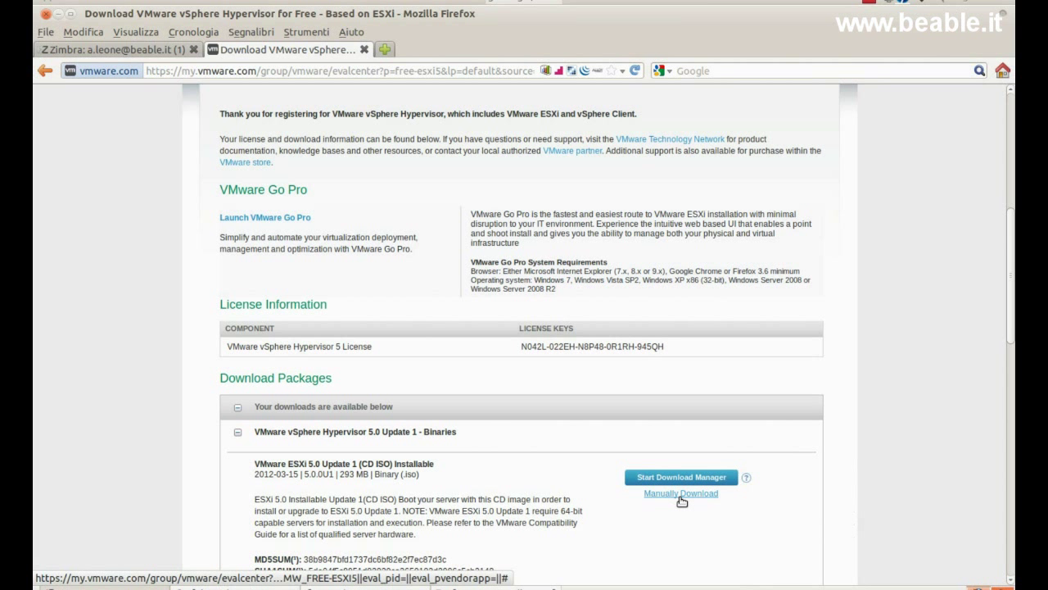
pyautogui.click(680, 494)
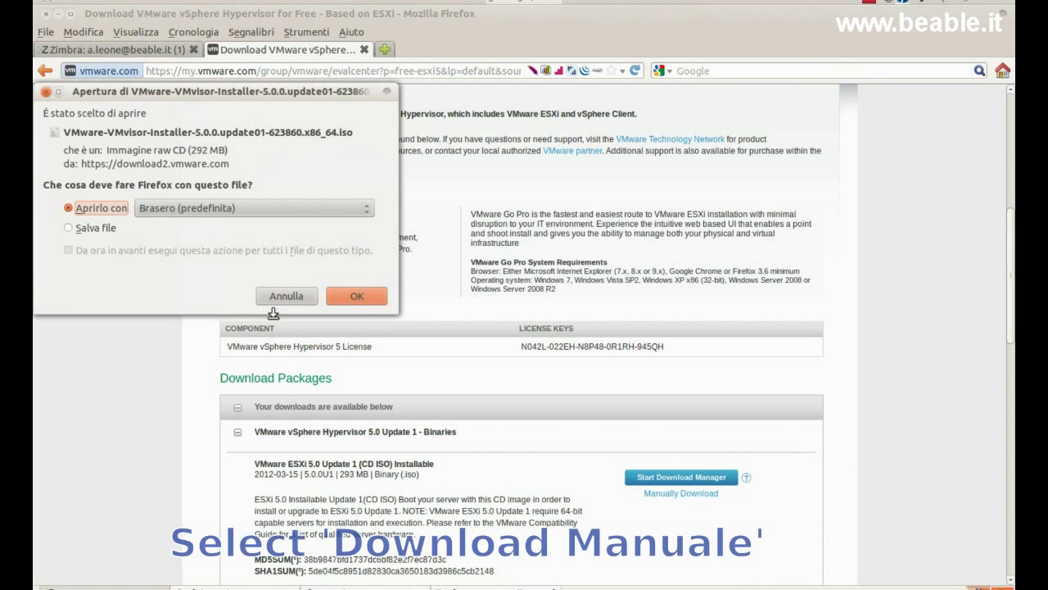
pyautogui.click(97, 227)
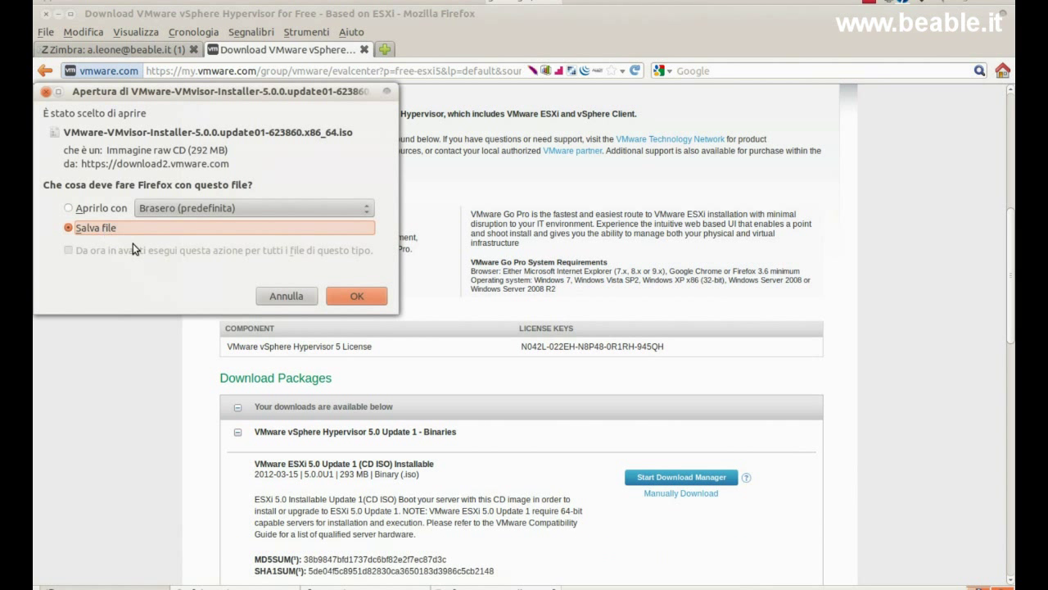
pyautogui.click(341, 295)
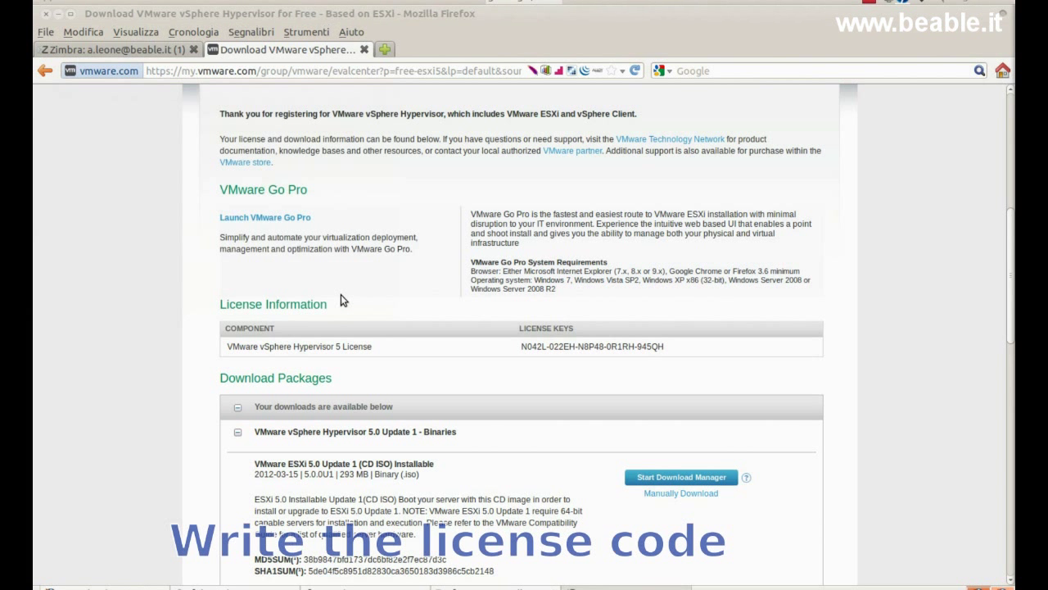
# Step: Select the entire vSphere Hypervisor 5 license key under License Information
pyautogui.tripleClick(614, 348)
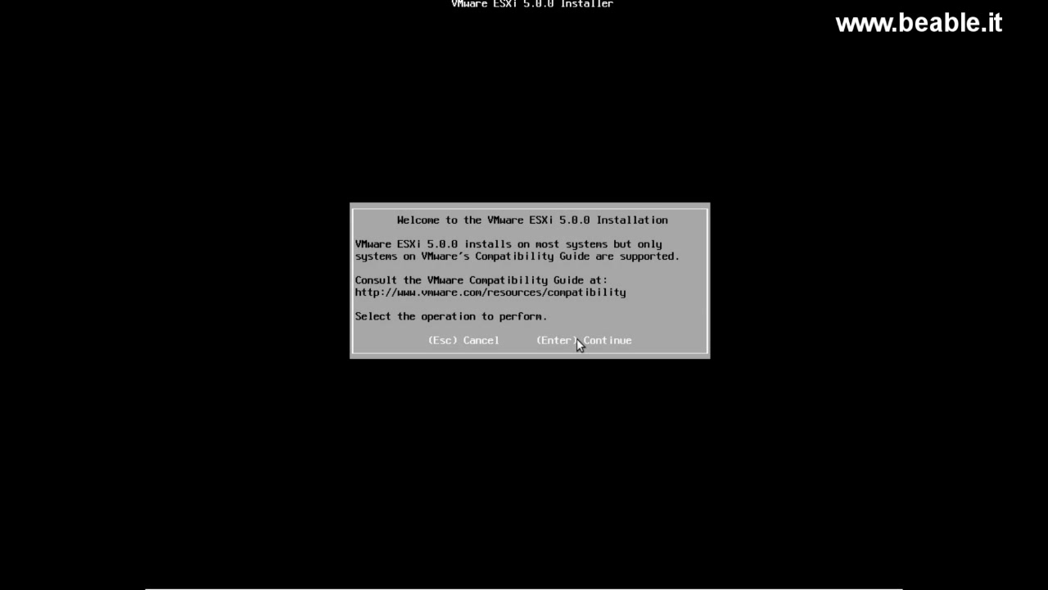
# Step: Accept the ESXi EULA with F11 and pick the 30 GiB virtual disk for installation
pyautogui.press('Return')
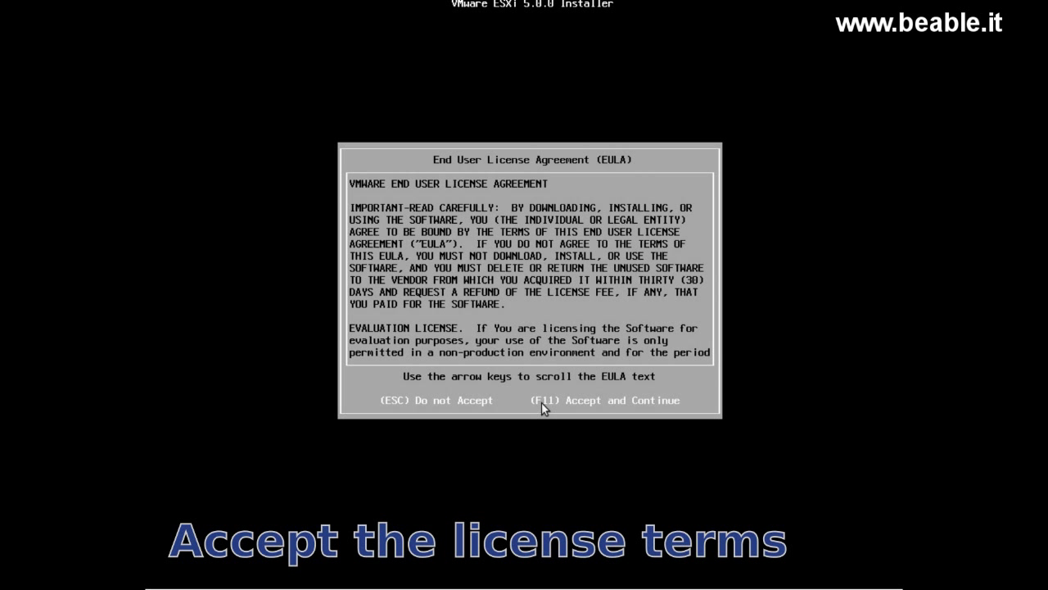
pyautogui.press('F11')
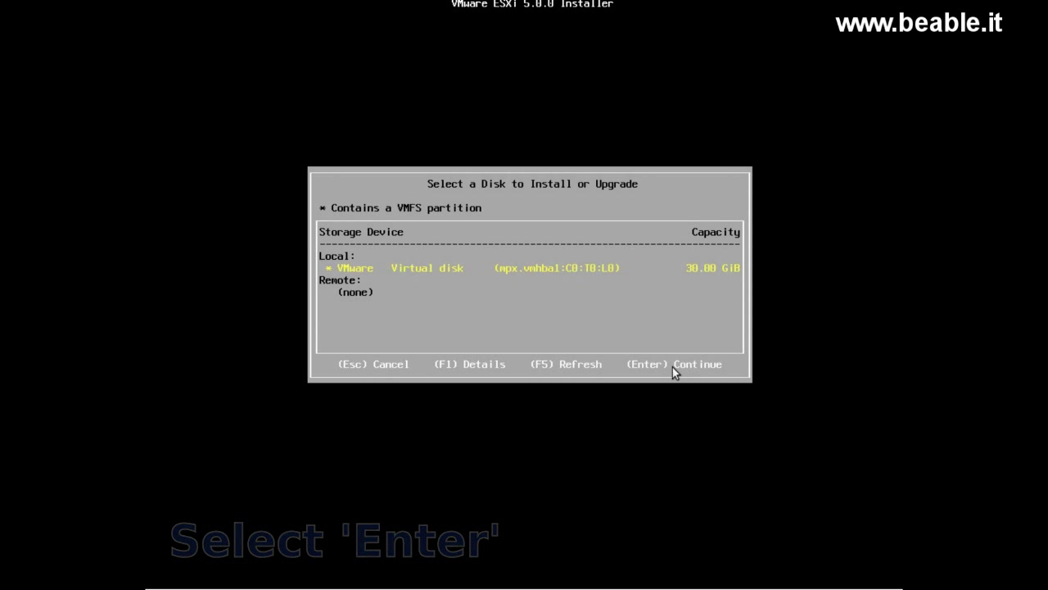
pyautogui.press('Return')
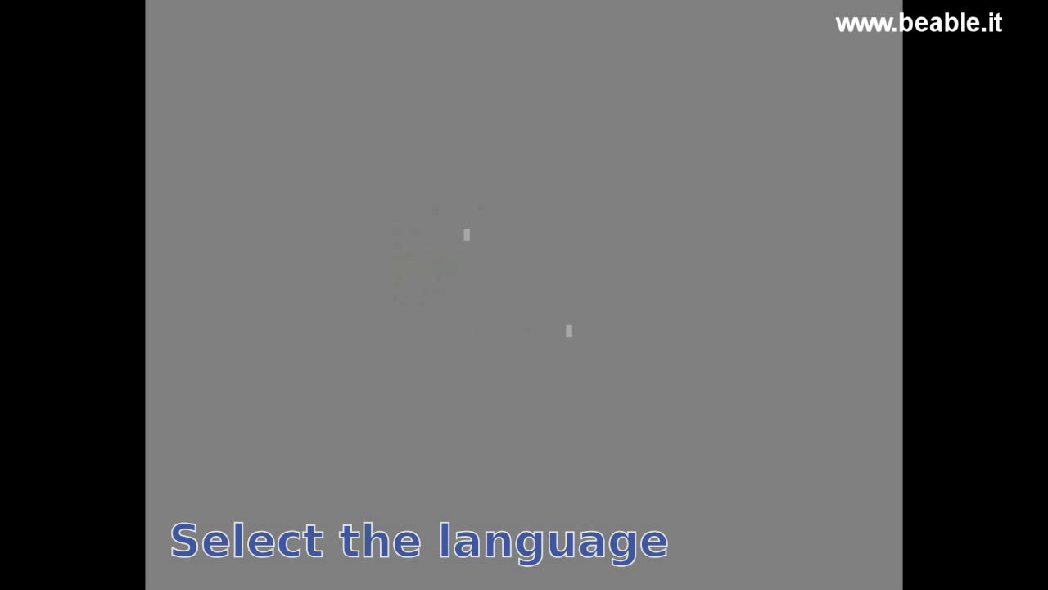
# Step: Highlight Italian in the installer's keyboard layout list
pyautogui.press('Down')
pyautogui.press('Down')
pyautogui.press('Down')
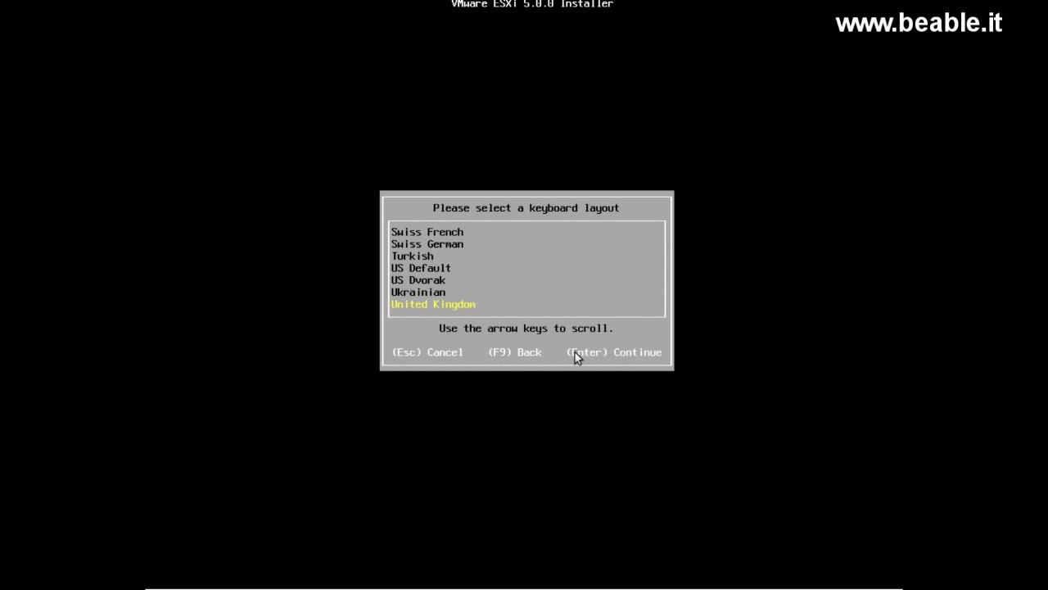
pyautogui.press('Up')
pyautogui.press('Up')
pyautogui.press('Up')
pyautogui.press('Up')
pyautogui.press('Up')
pyautogui.press('Up')
pyautogui.press('Up')
pyautogui.press('Up')
pyautogui.press('Up')
pyautogui.press('Up')
pyautogui.press('Up')
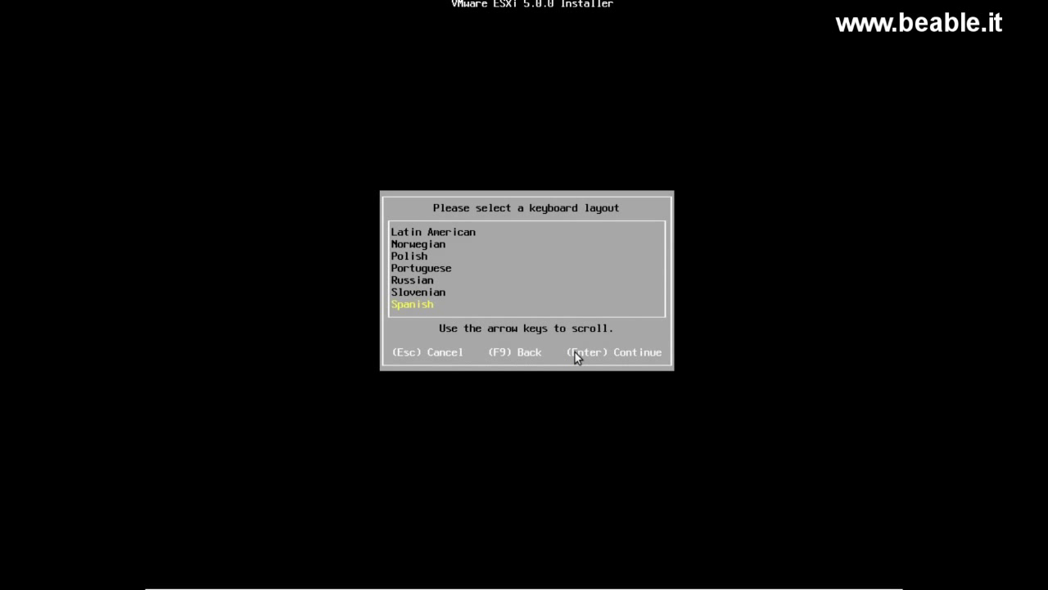
pyautogui.press('Up')
pyautogui.press('Up')
pyautogui.press('Up')
pyautogui.press('Up')
pyautogui.press('Up')
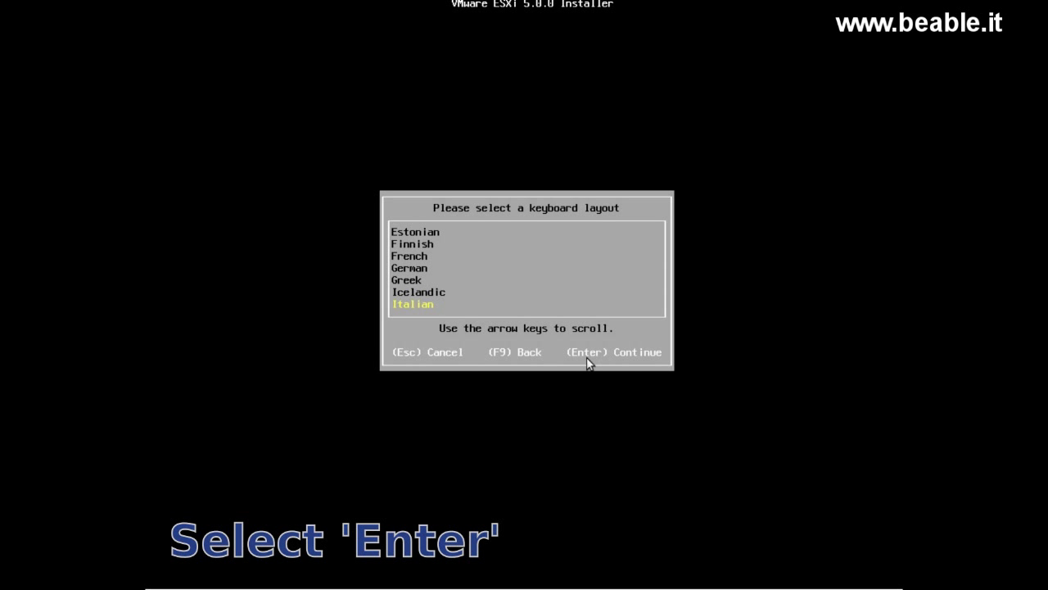
# Step: Confirm the Italian keyboard layout and enter a matching root password in both fields
pyautogui.press('Return')
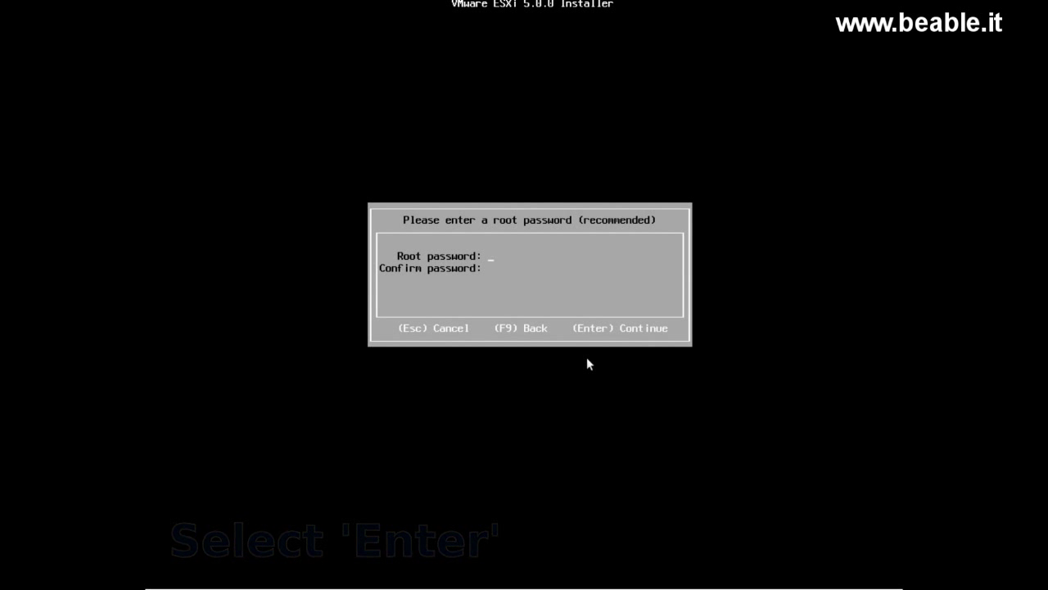
pyautogui.write('**************')
pyautogui.press('Tab')
pyautogui.write('**************')
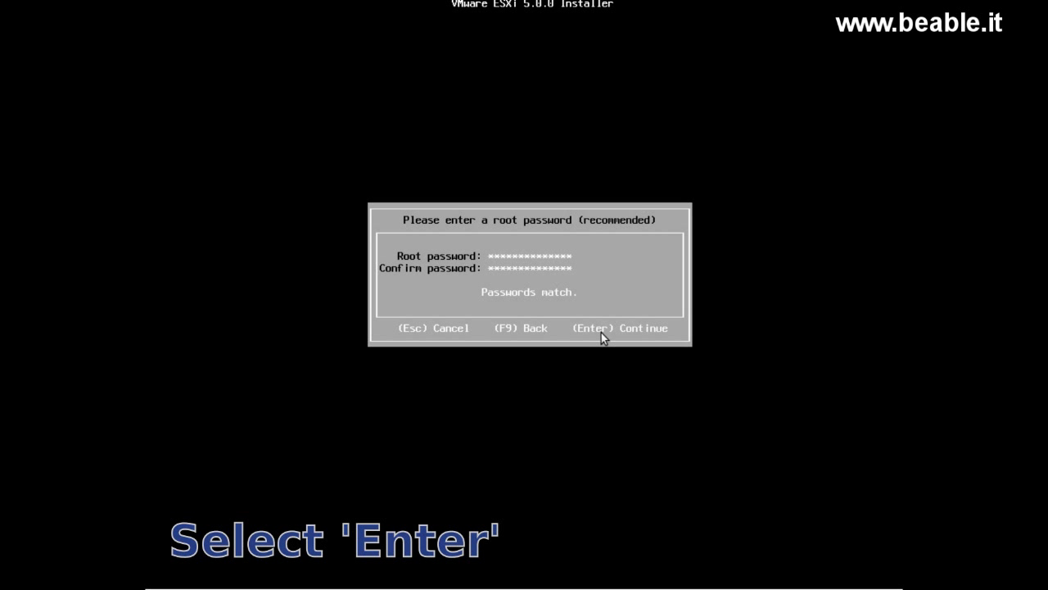
pyautogui.press('Return')
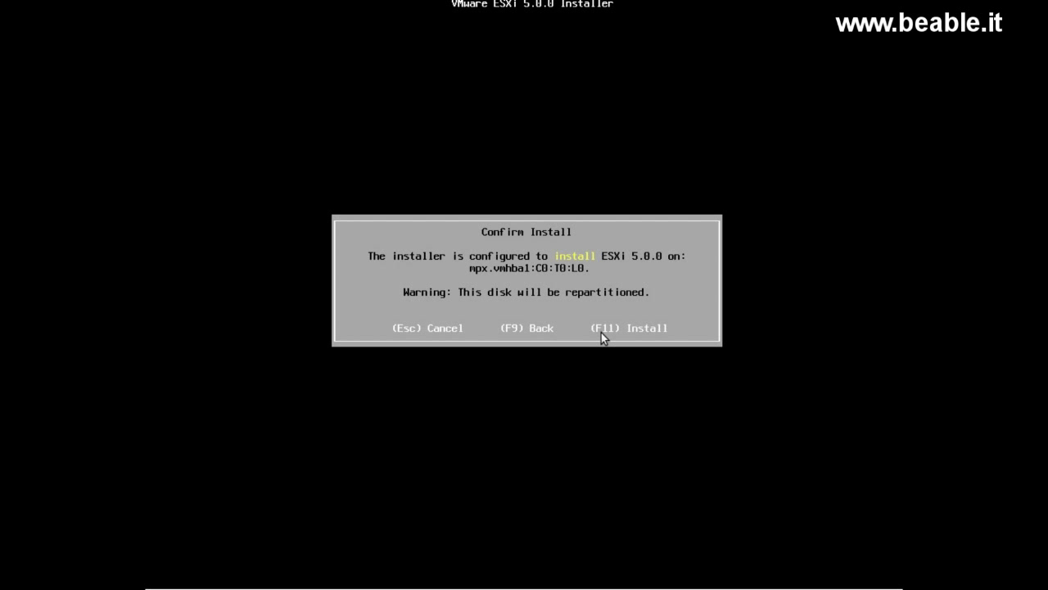
# Step: Confirm installing ESXi 5.0.0 onto disk mpx.vmhba1:C0:T0:L0
pyautogui.press('F11')
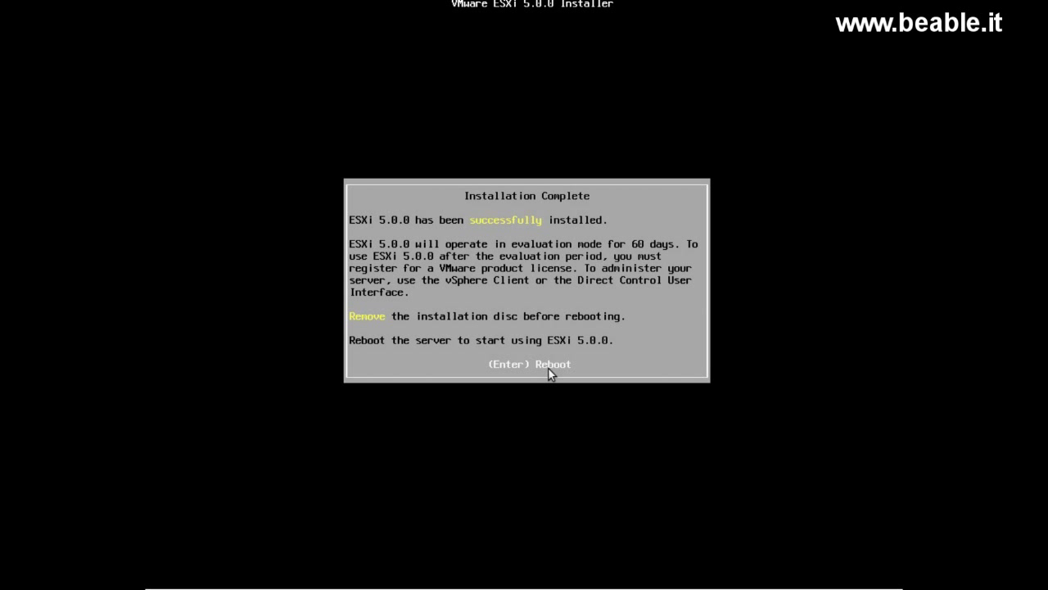
# Step: Reboot the server now that the installation is complete
pyautogui.press('Return')
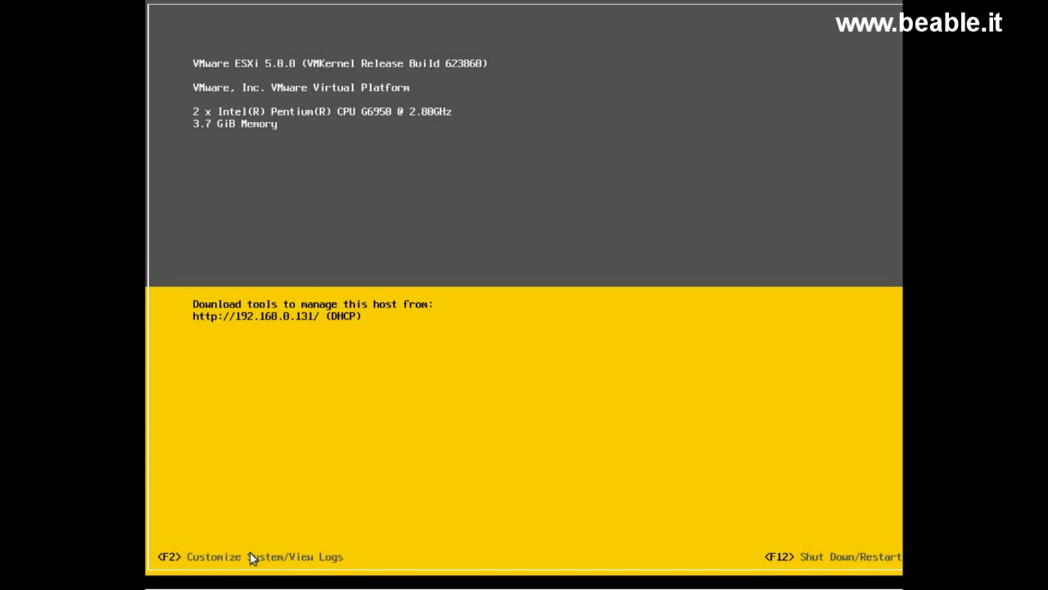
# Step: Log in to the Direct Console as root and move down to Configure Management Network
pyautogui.press('F2')
pyautogui.press('Tab')
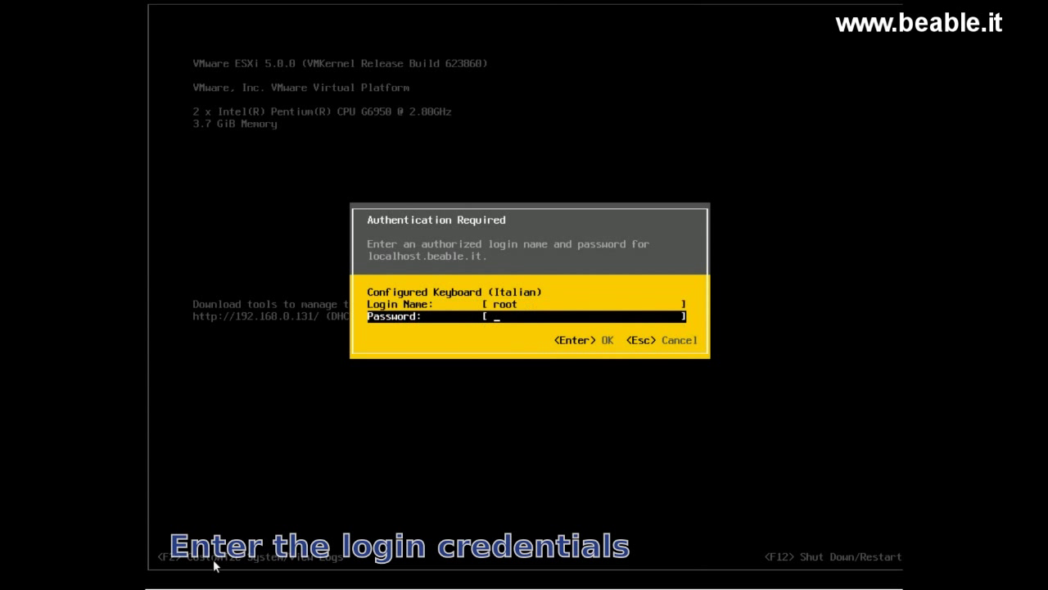
pyautogui.write('**********')
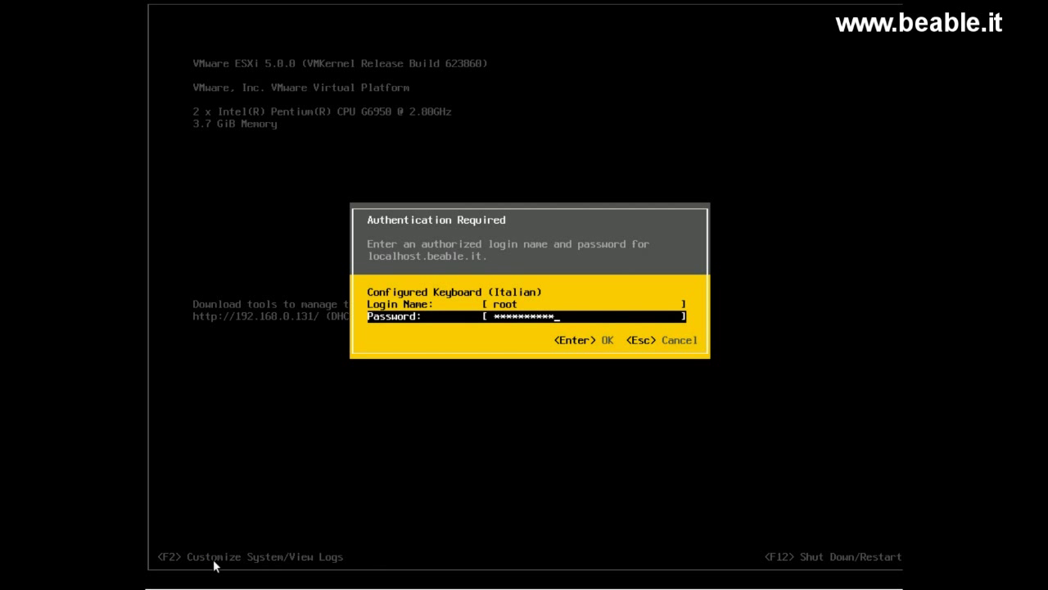
pyautogui.write('***')
pyautogui.press('Return')
pyautogui.press('Down')
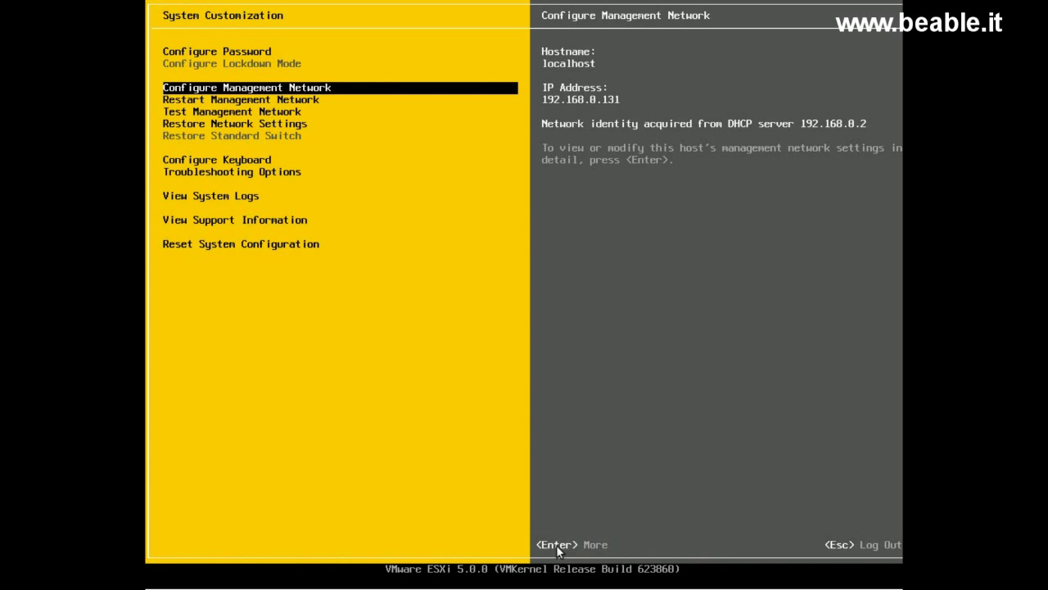
# Step: Verify the network adapters are connected and switch IP Configuration to static 192.168.0.131
pyautogui.press('Return')
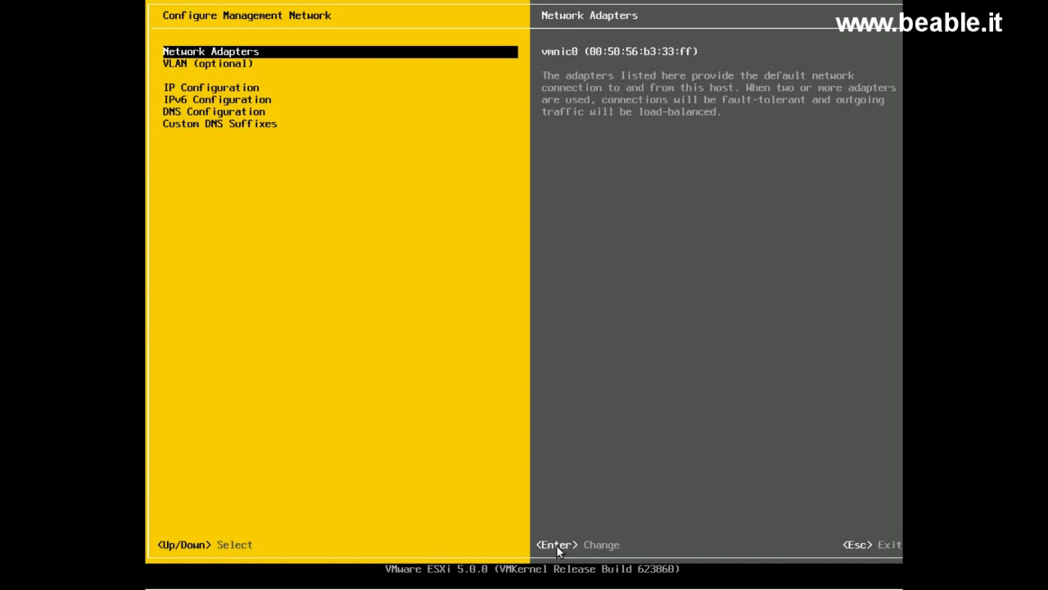
pyautogui.press('Return')
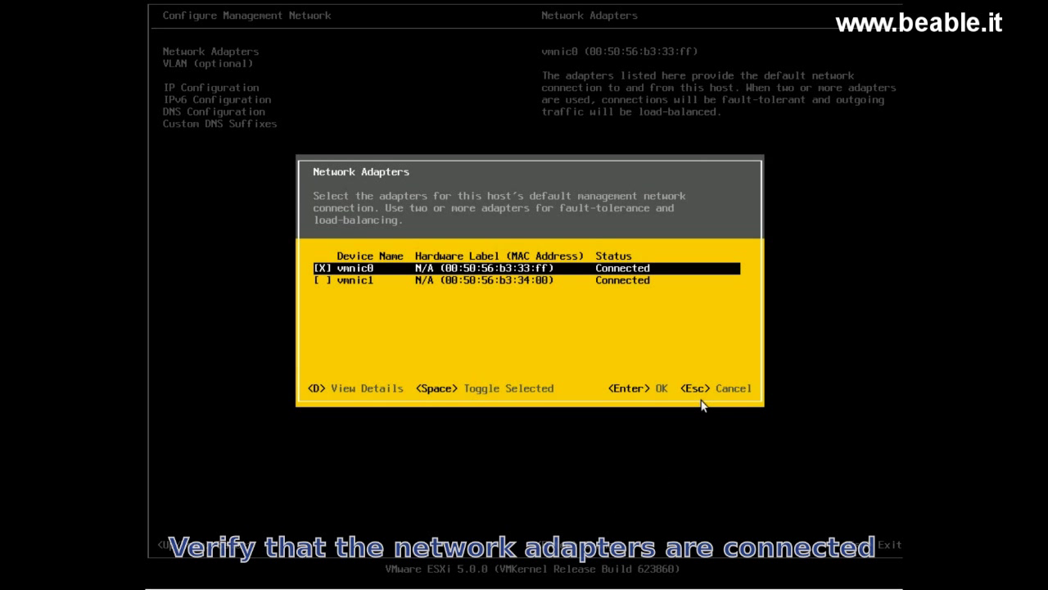
pyautogui.press('Return')
pyautogui.press('Down')
pyautogui.press('Down')
pyautogui.press('Return')
pyautogui.press('Down')
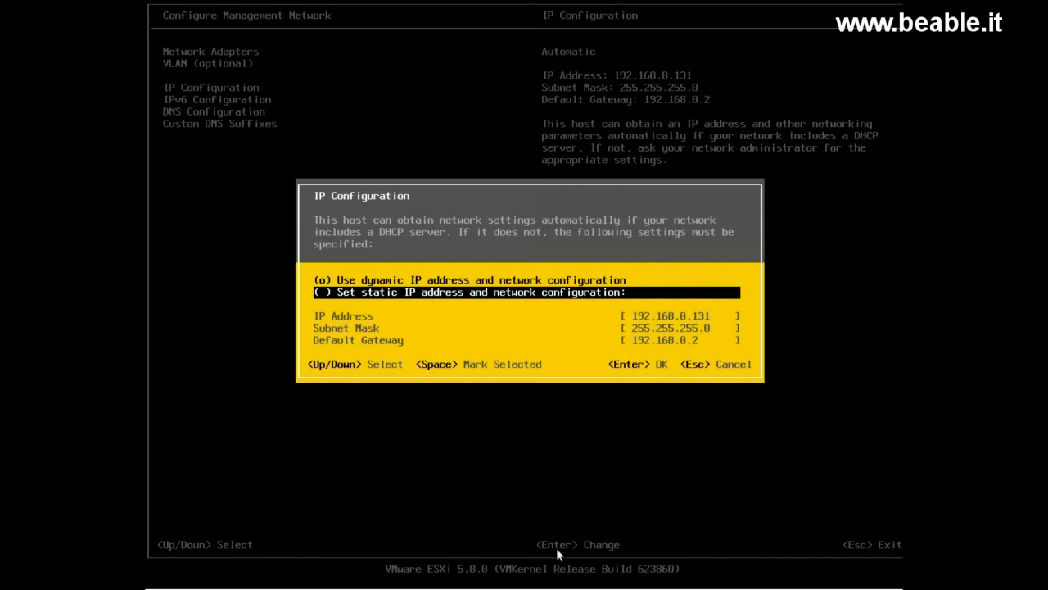
pyautogui.press('space')
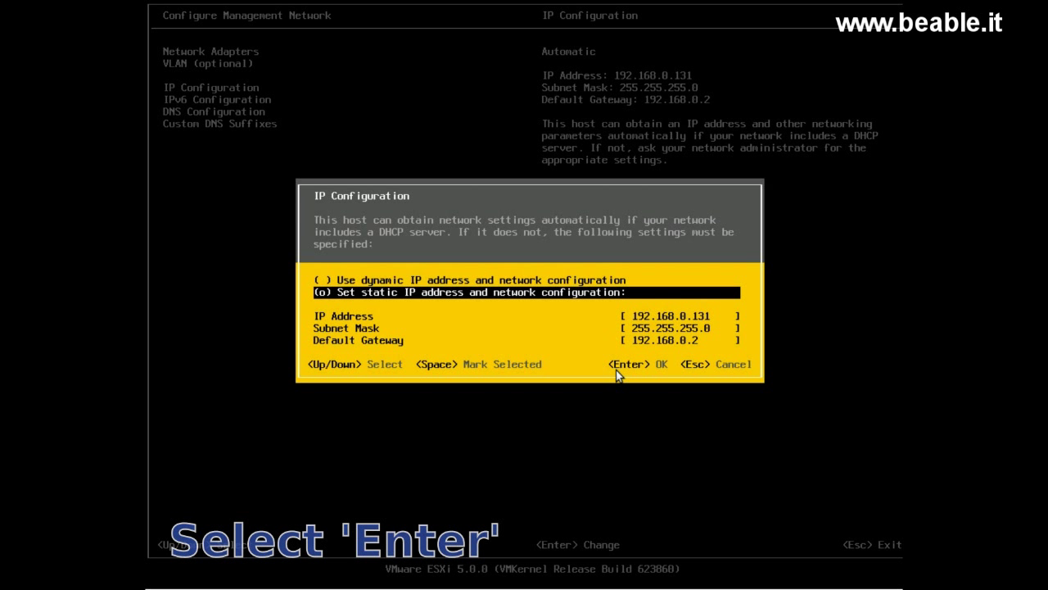
pyautogui.press('Return')
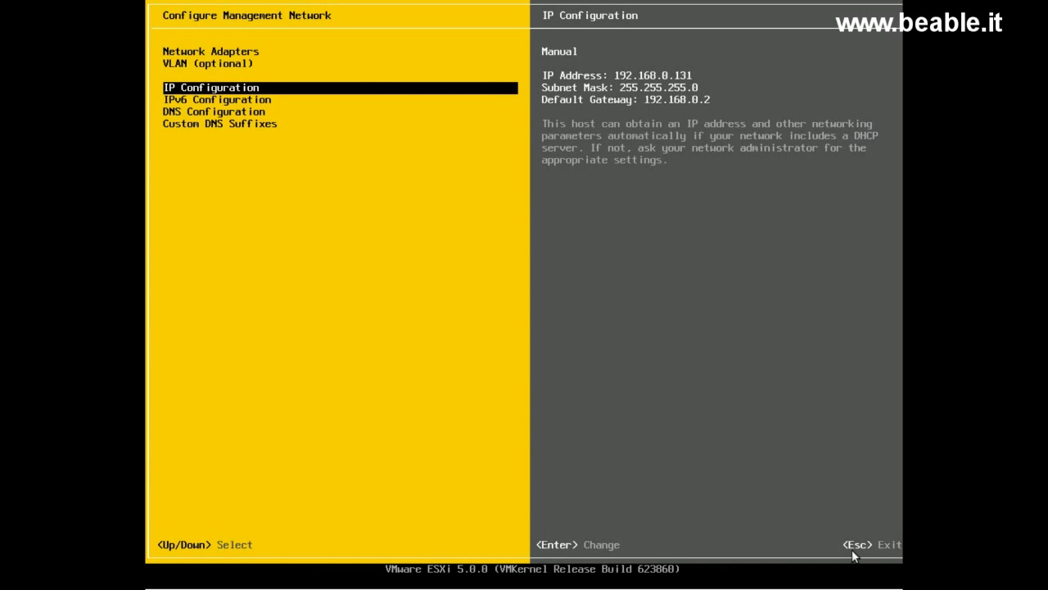
# Step: Apply the changes, restart the management network, and log out of System Customization
pyautogui.press('Escape')
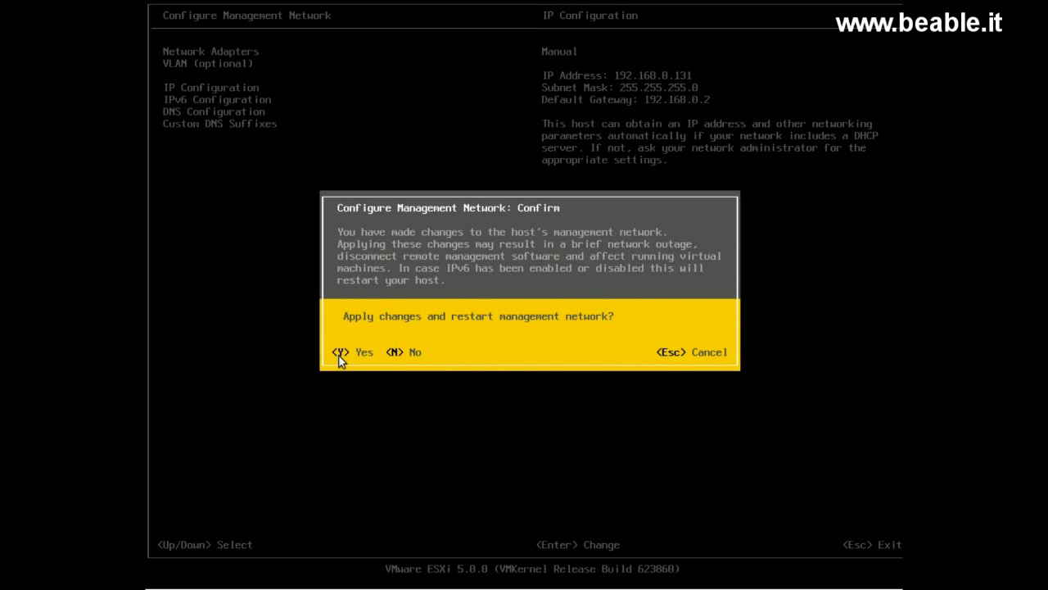
pyautogui.press('y')
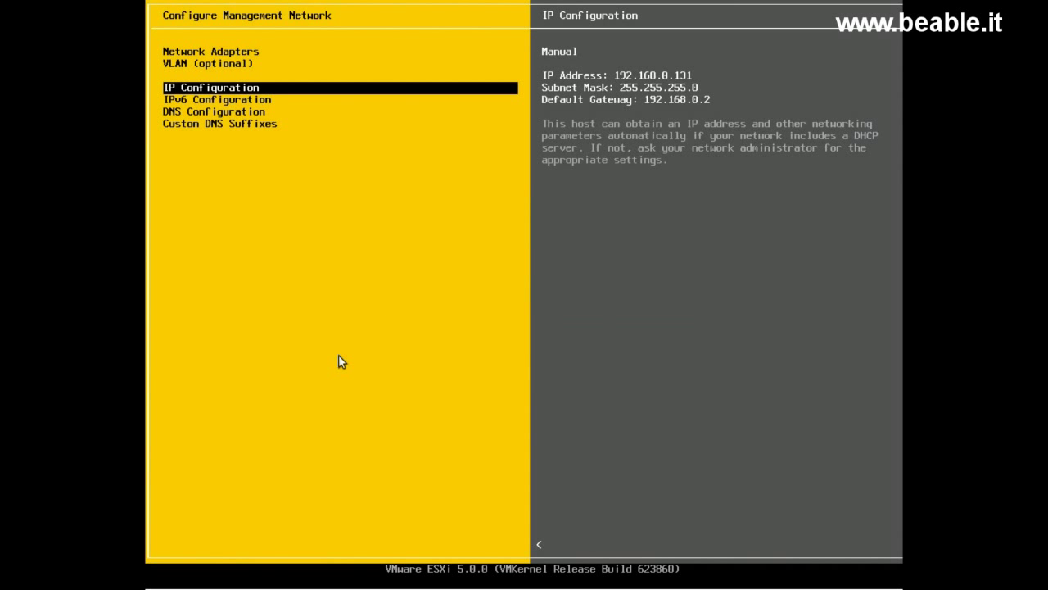
pyautogui.press('Escape')
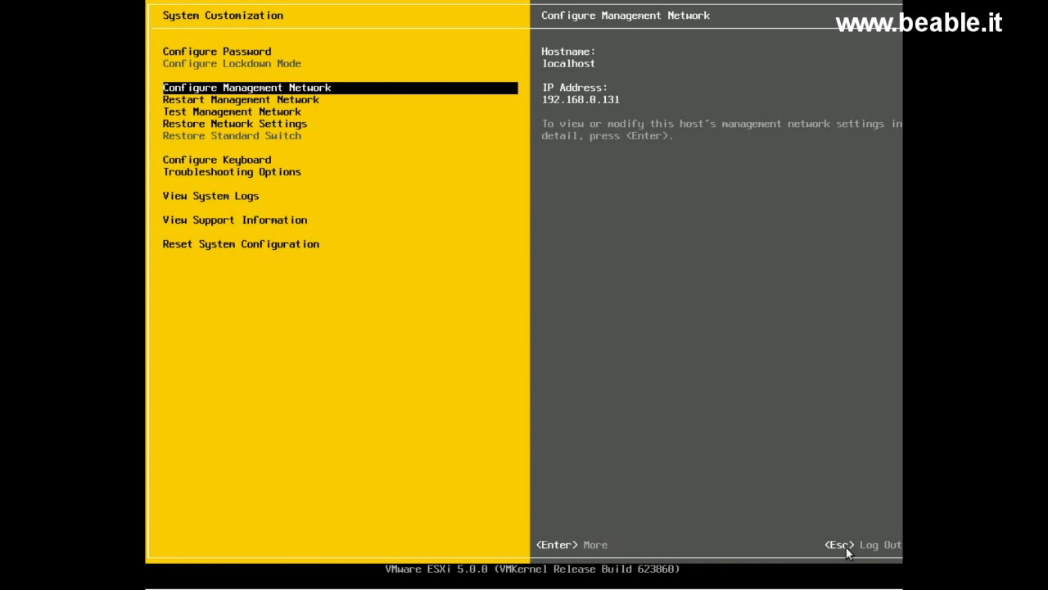
pyautogui.press('Escape')
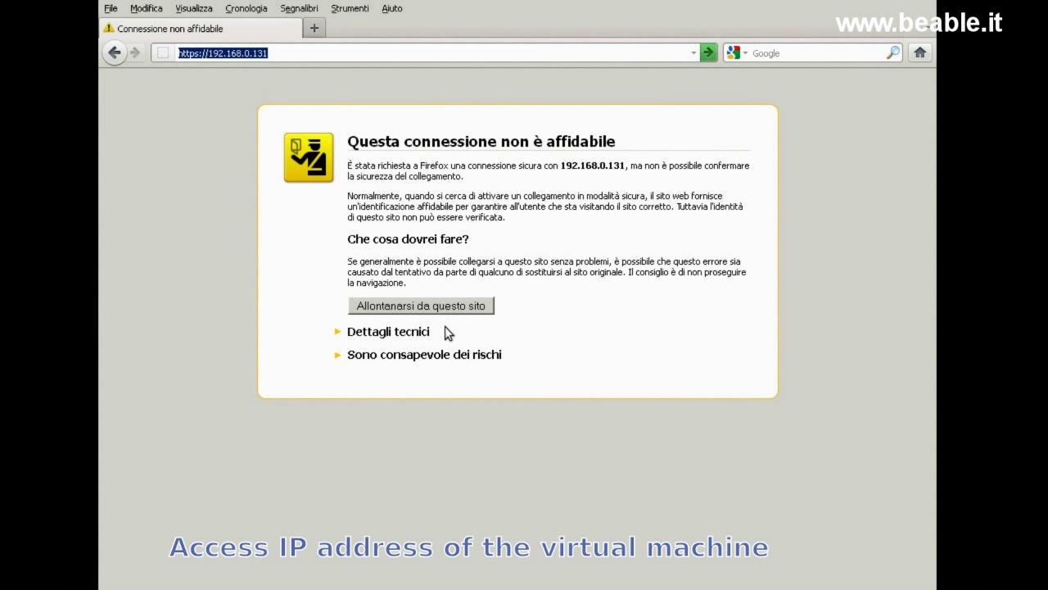
pyautogui.click(447, 354)
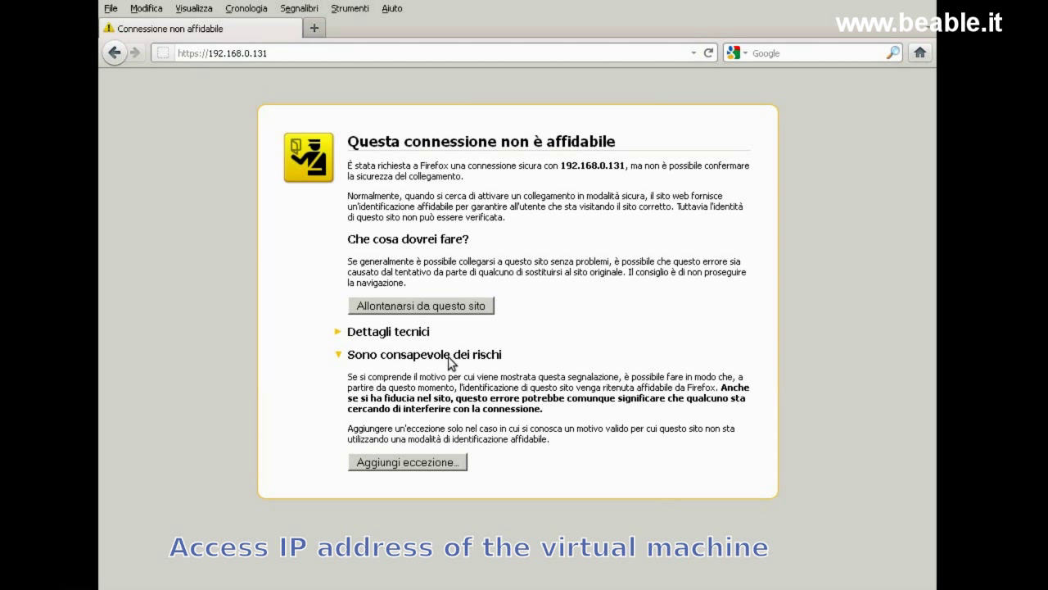
pyautogui.click(441, 466)
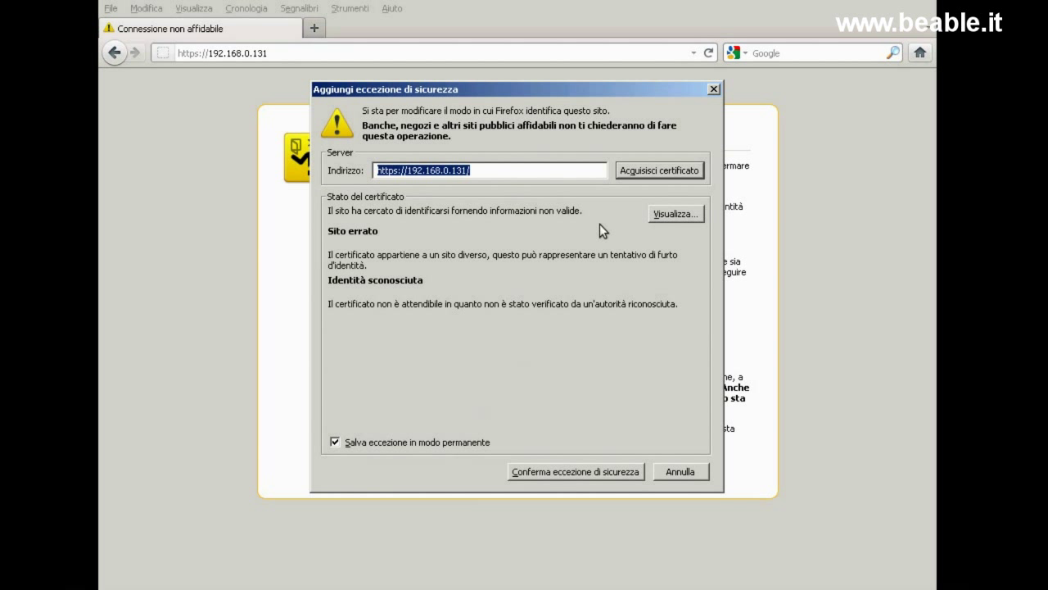
pyautogui.click(653, 171)
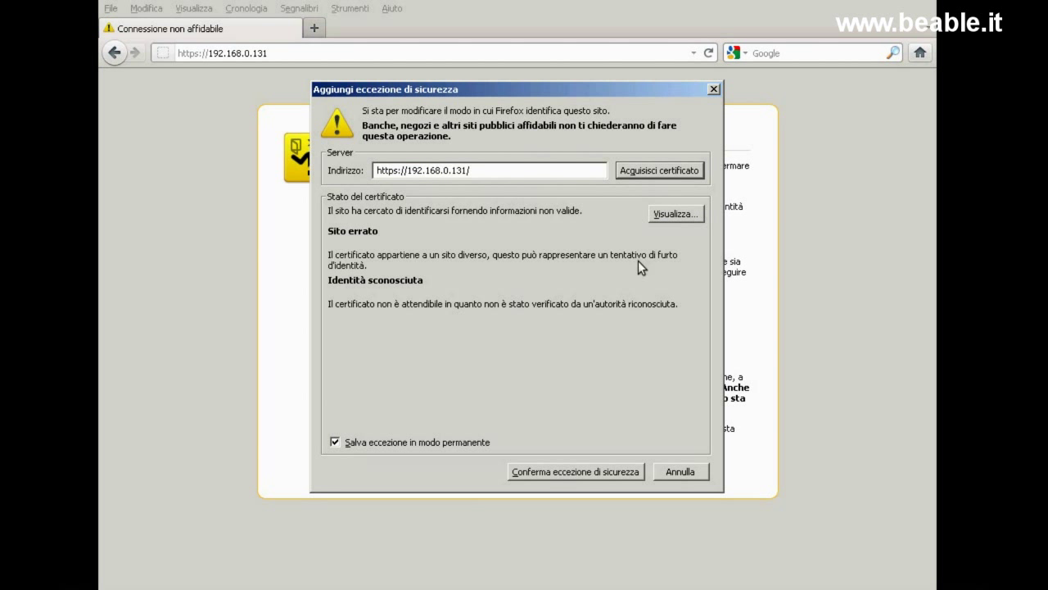
# Step: Confirm the security exception, then save VMware-viclient-all-5.0.0-623373.exe from the welcome page
pyautogui.click(596, 472)
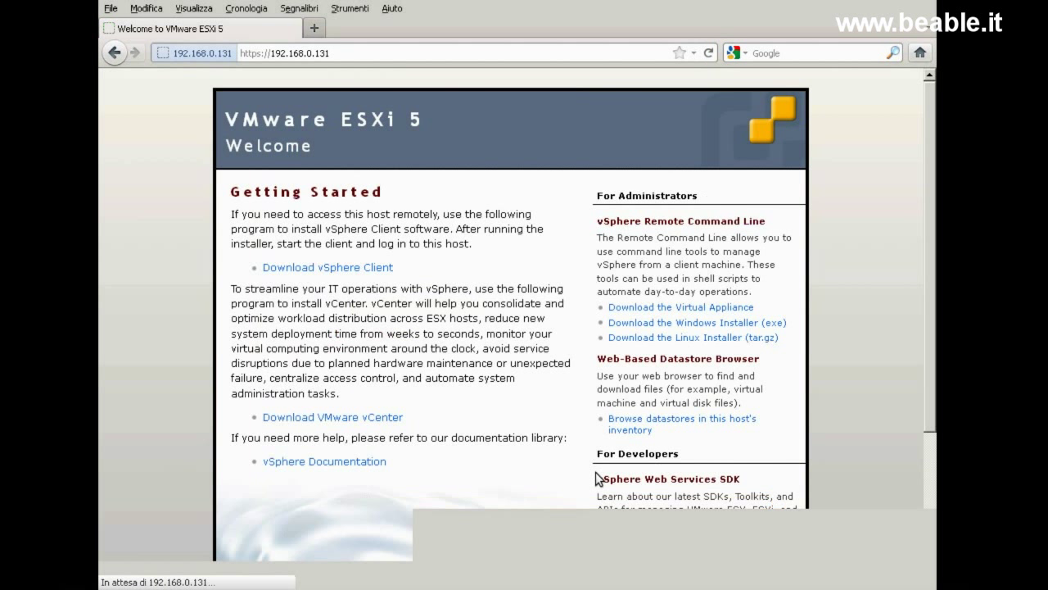
pyautogui.click(354, 272)
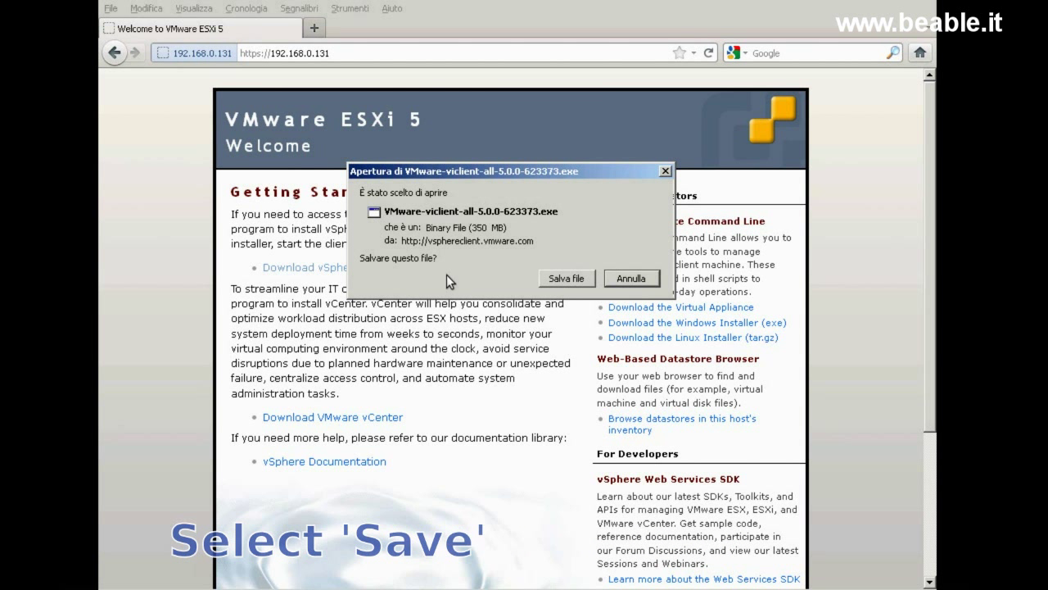
pyautogui.click(567, 284)
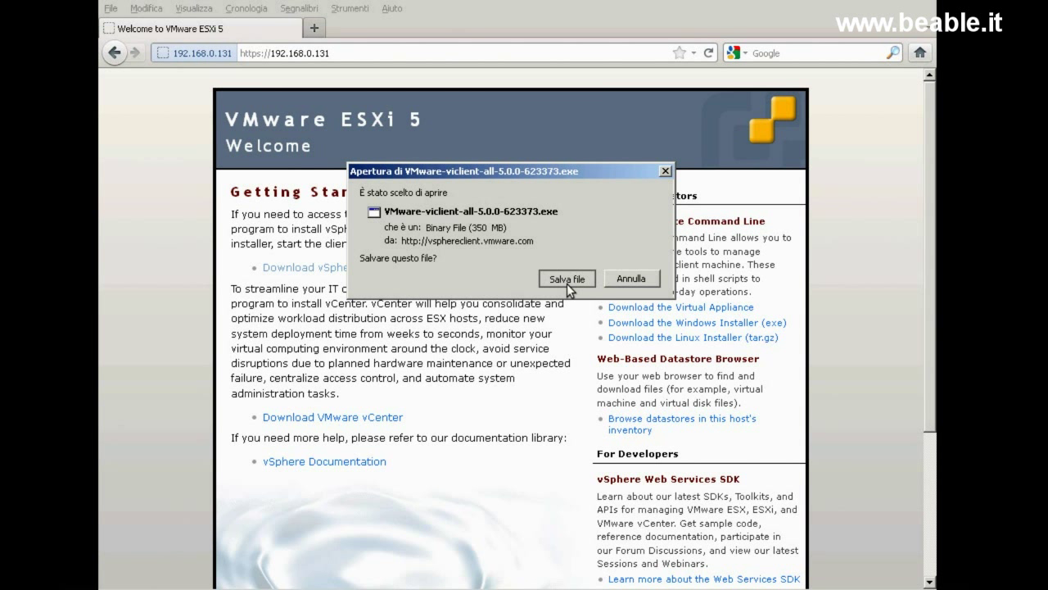
pyautogui.click(567, 279)
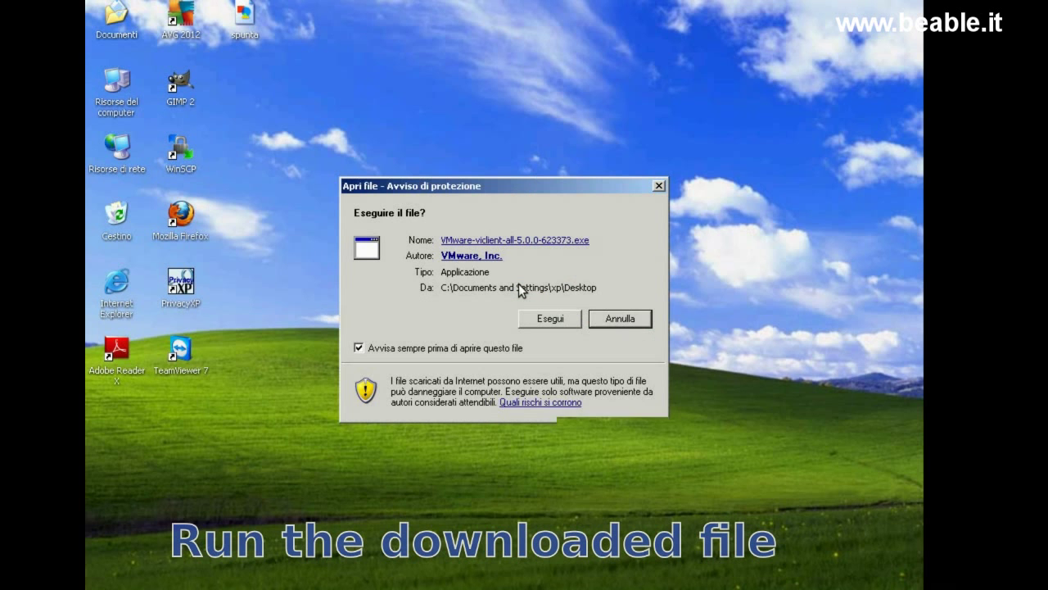
# Step: Run the vSphere Client installer in English and accept the patent and license agreements
pyautogui.click(529, 318)
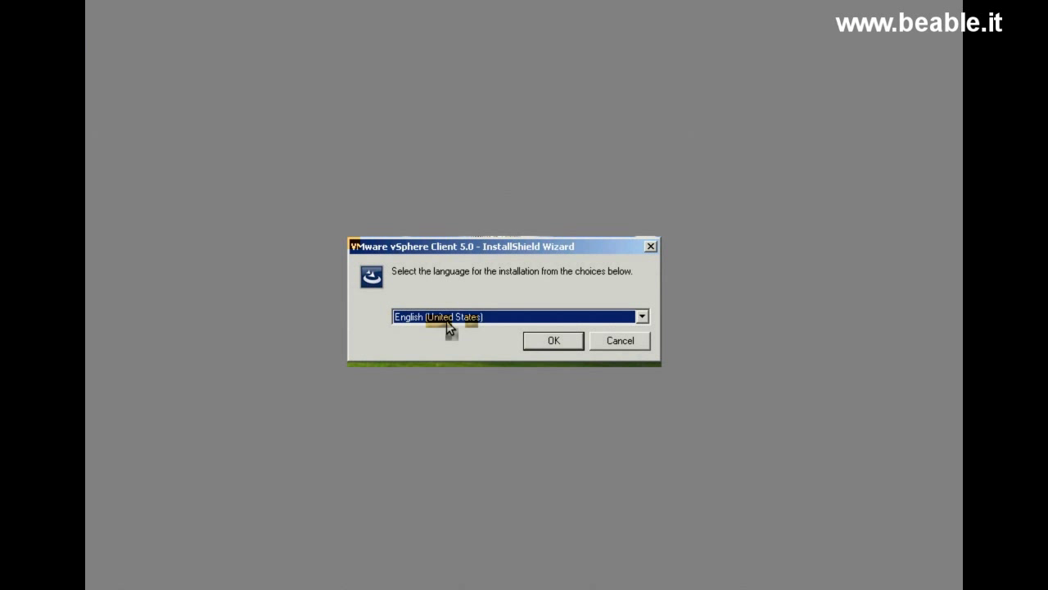
pyautogui.click(561, 342)
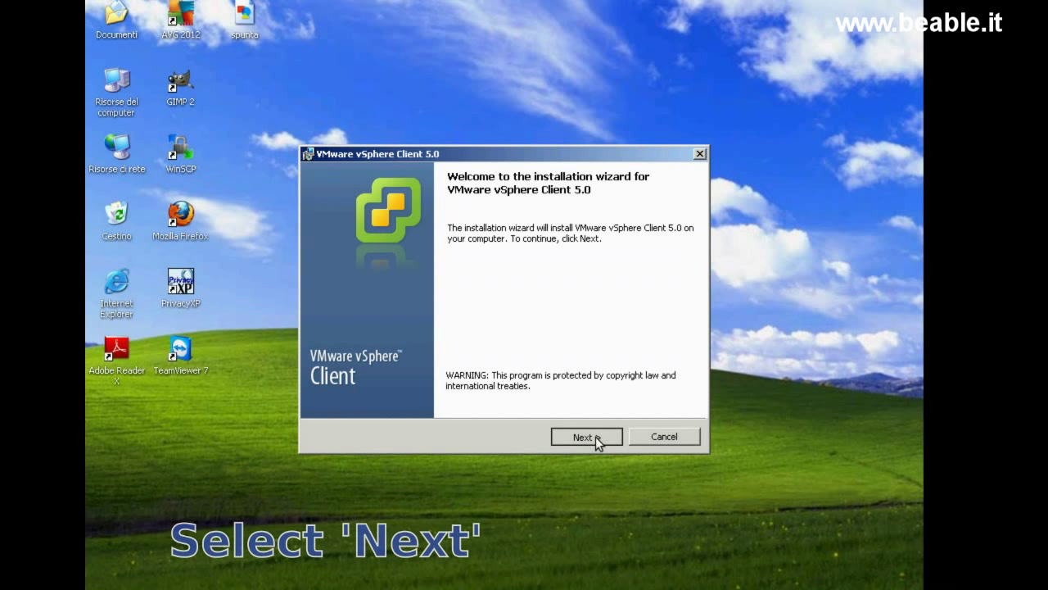
pyautogui.click(596, 437)
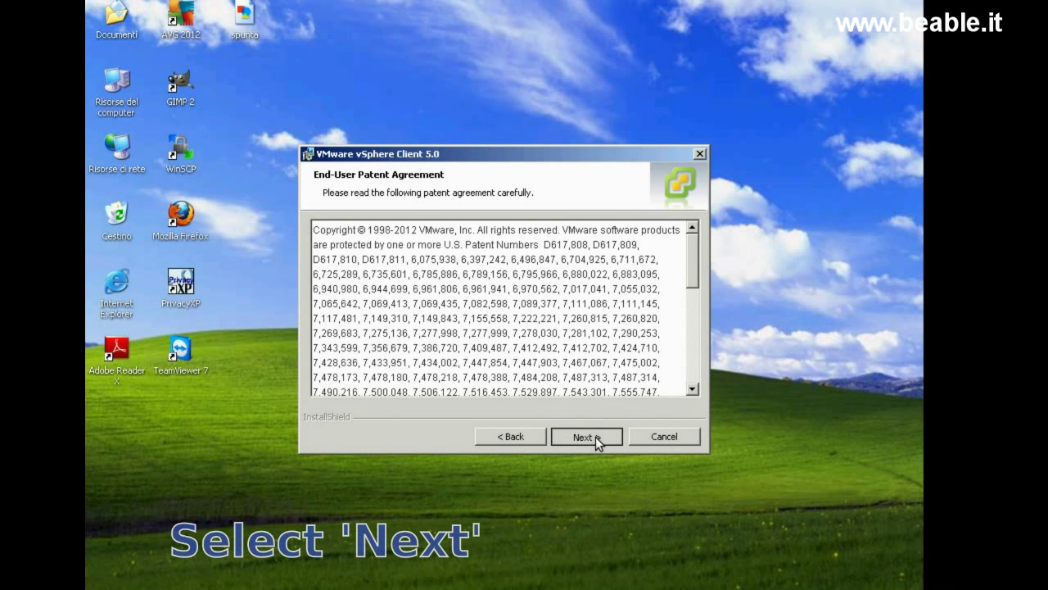
pyautogui.click(595, 437)
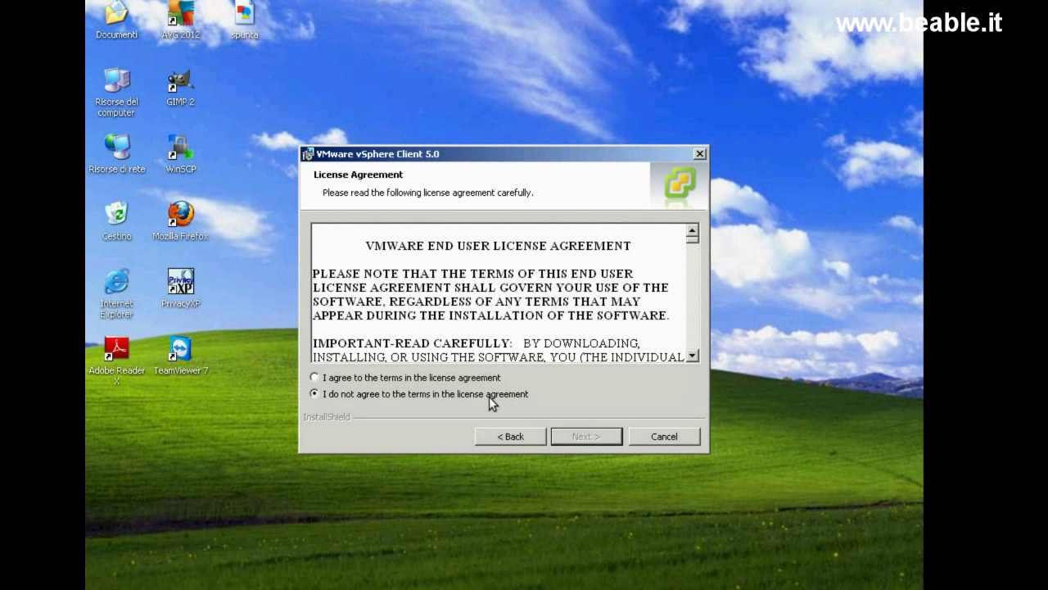
pyautogui.click(456, 378)
pyautogui.click(589, 436)
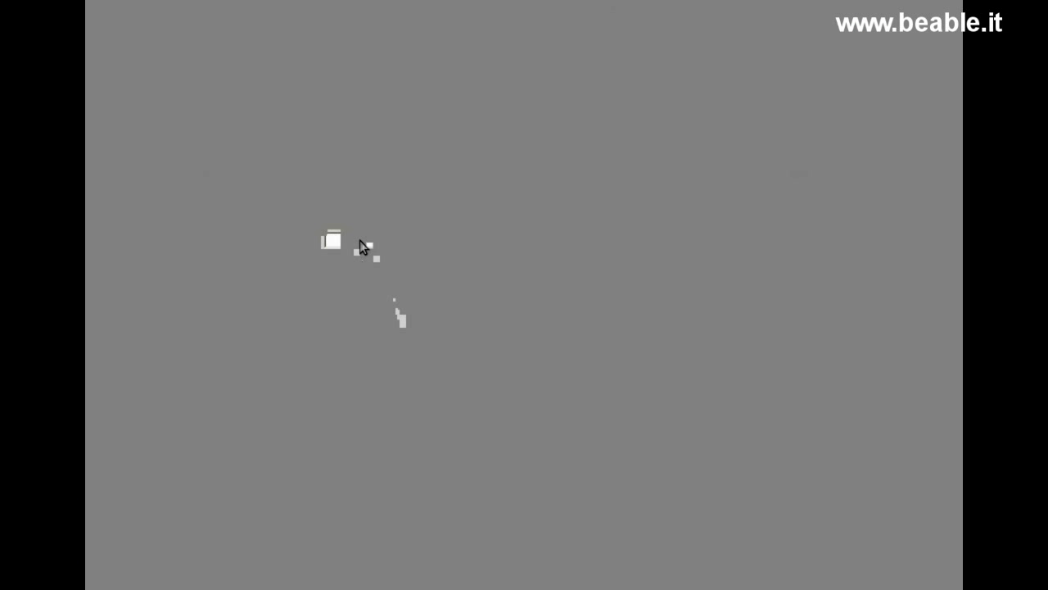
# Step: Fill in user name and organization, keep C:\Programmi\VMware\Infrastructure\, and start installing
pyautogui.write('beable')
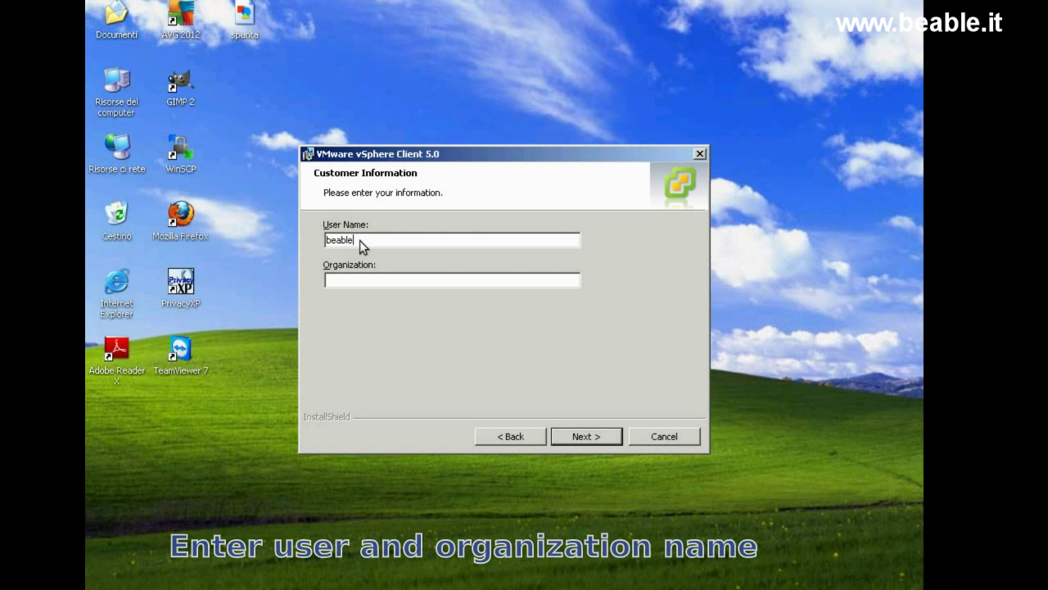
pyautogui.click(366, 279)
pyautogui.write('Be Able s.r.l.')
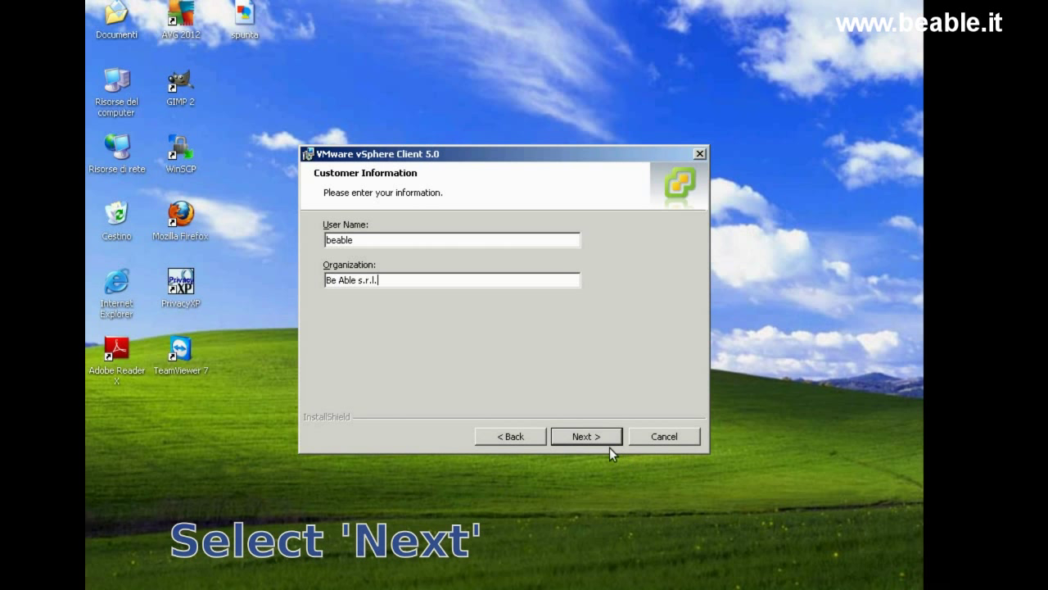
pyautogui.click(599, 439)
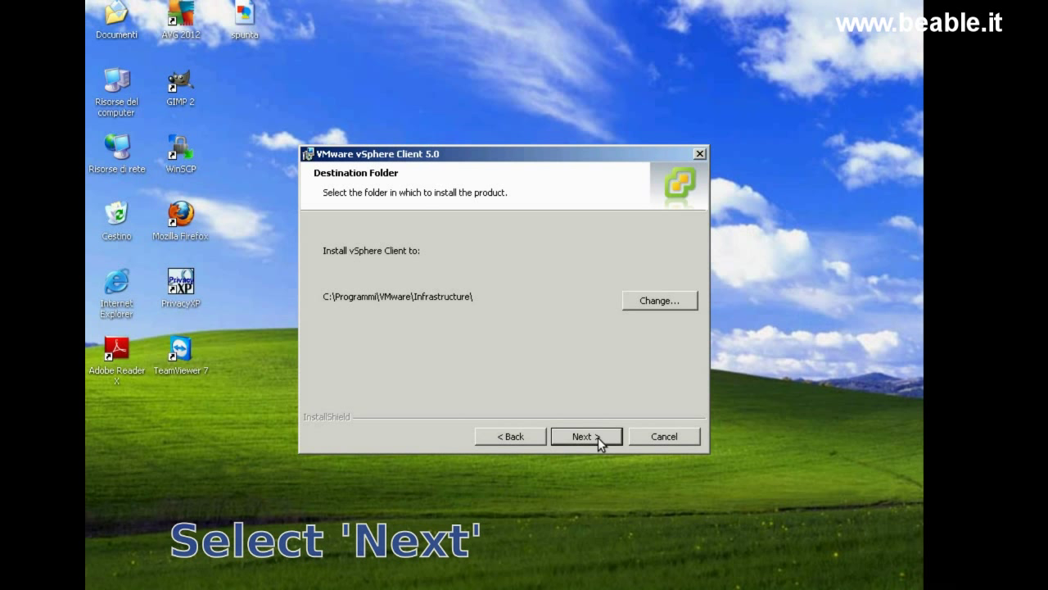
pyautogui.click(598, 437)
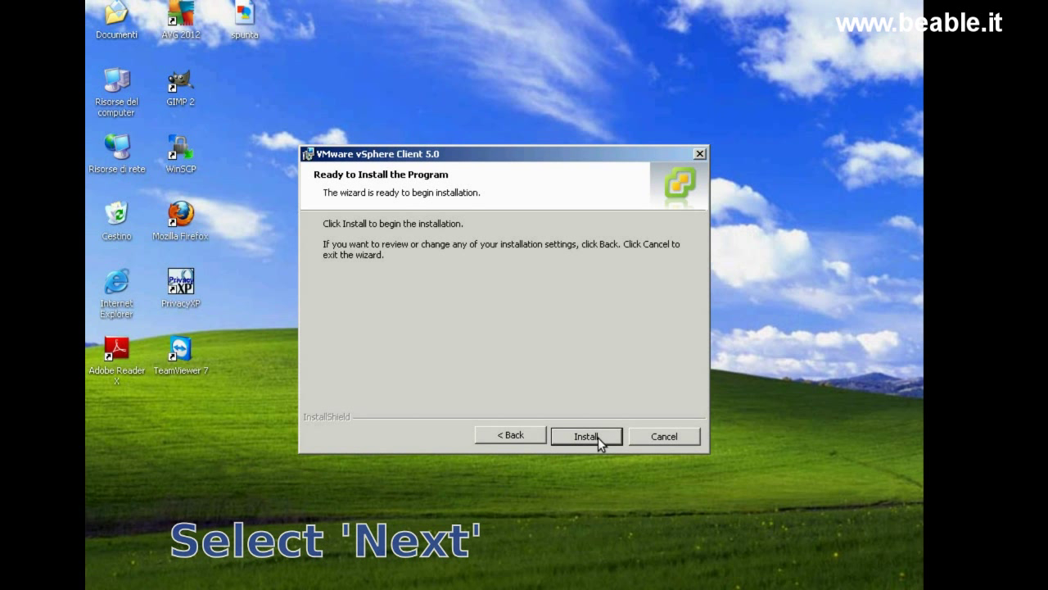
pyautogui.click(597, 437)
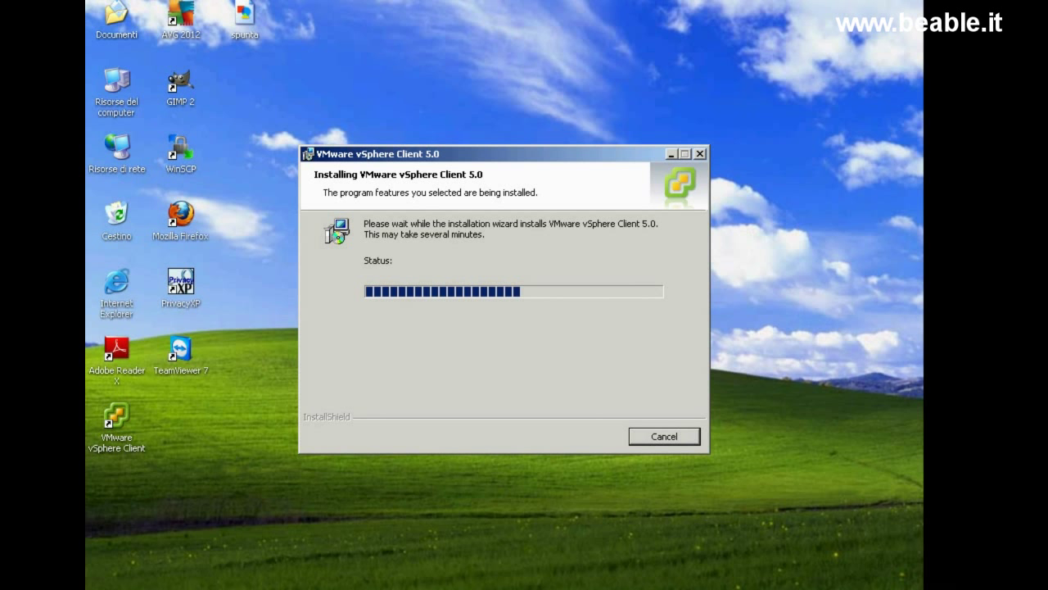
# Step: Finish the vSphere Client installation and close the wizard
pyautogui.click(576, 438)
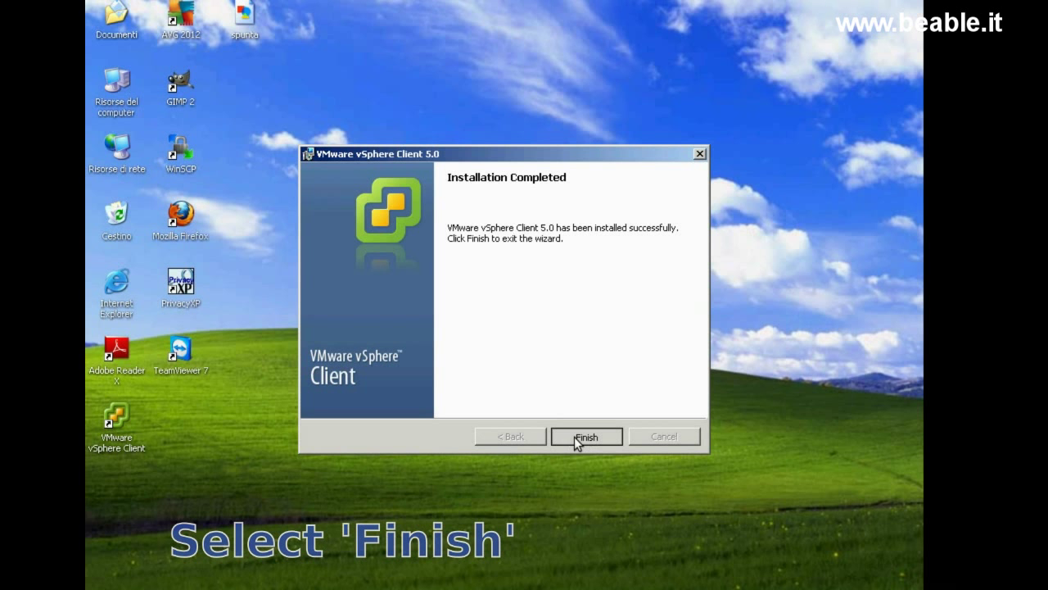
pyautogui.click(574, 437)
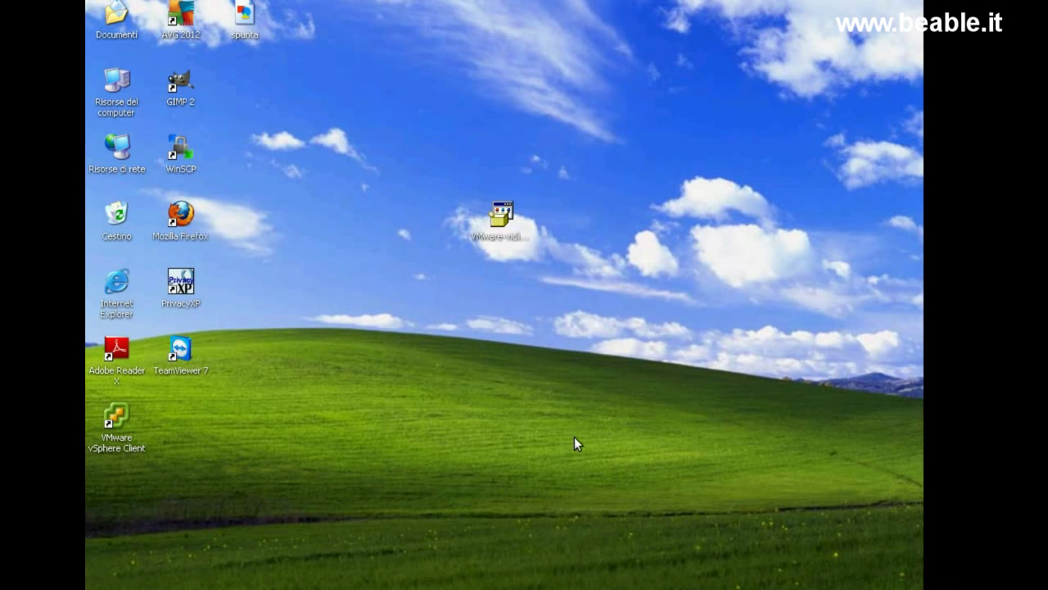
# Step: Move the vSphere Client desktop shortcut below the installer icon
pyautogui.click(119, 421)
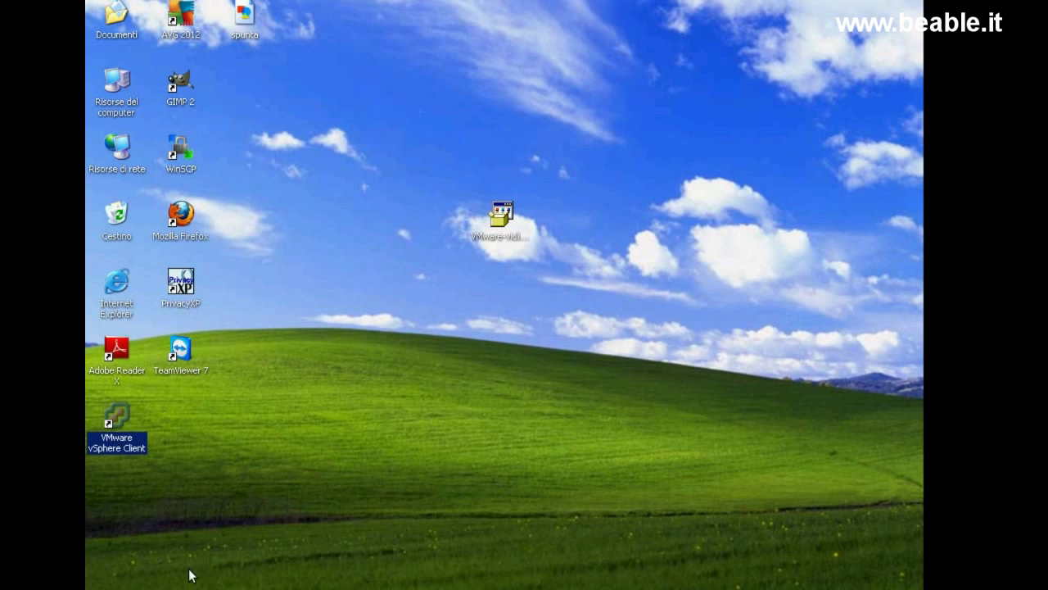
pyautogui.moveTo(121, 422); pyautogui.dragTo(505, 287)
pyautogui.click(494, 391)
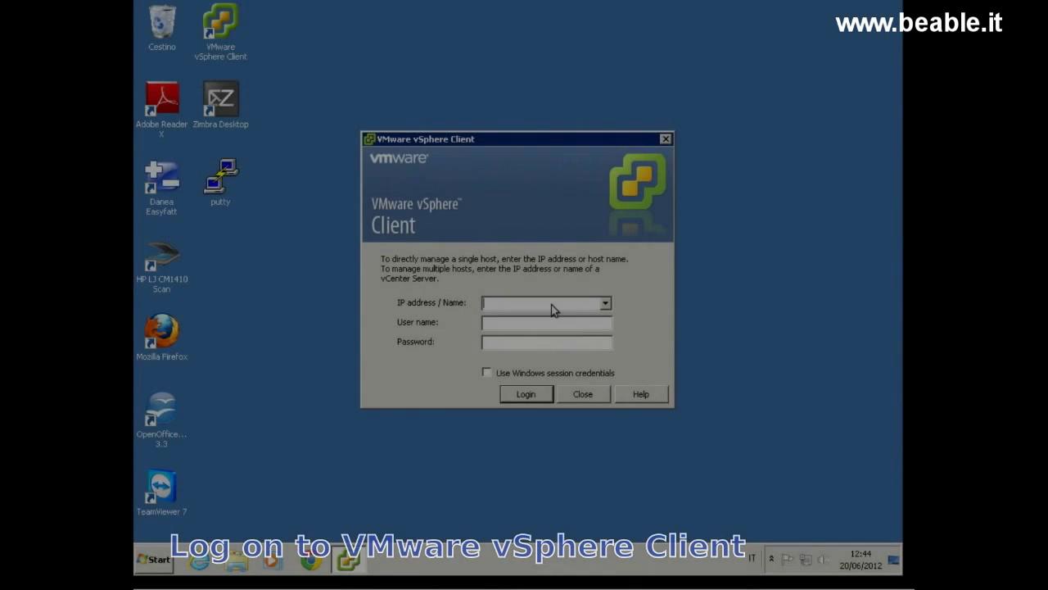
# Step: Log in to host 192.168.0.131 as root and ignore the certificate warning
pyautogui.write('192.')
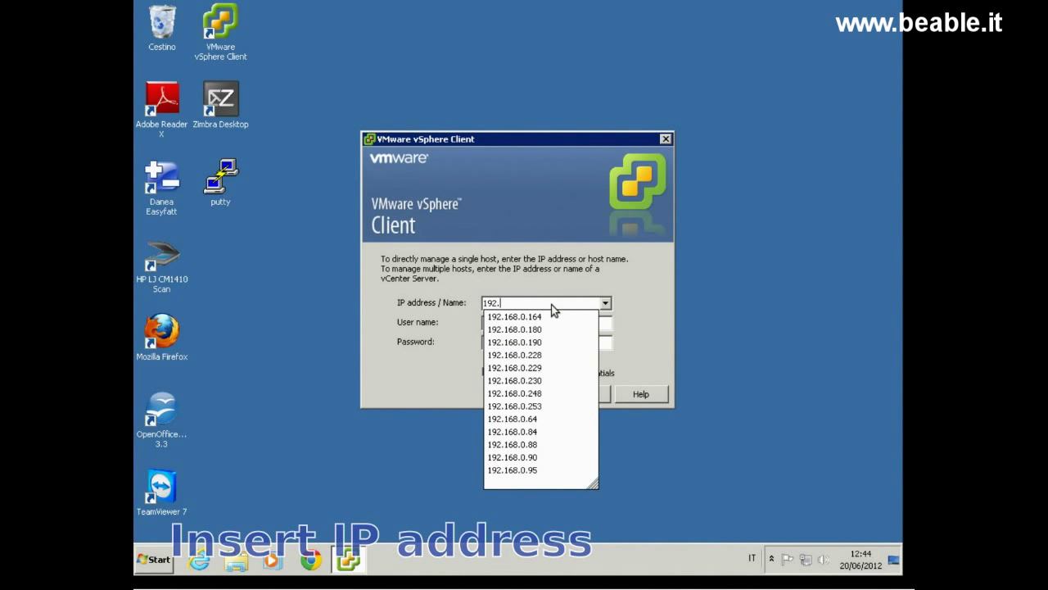
pyautogui.write('168.0.131')
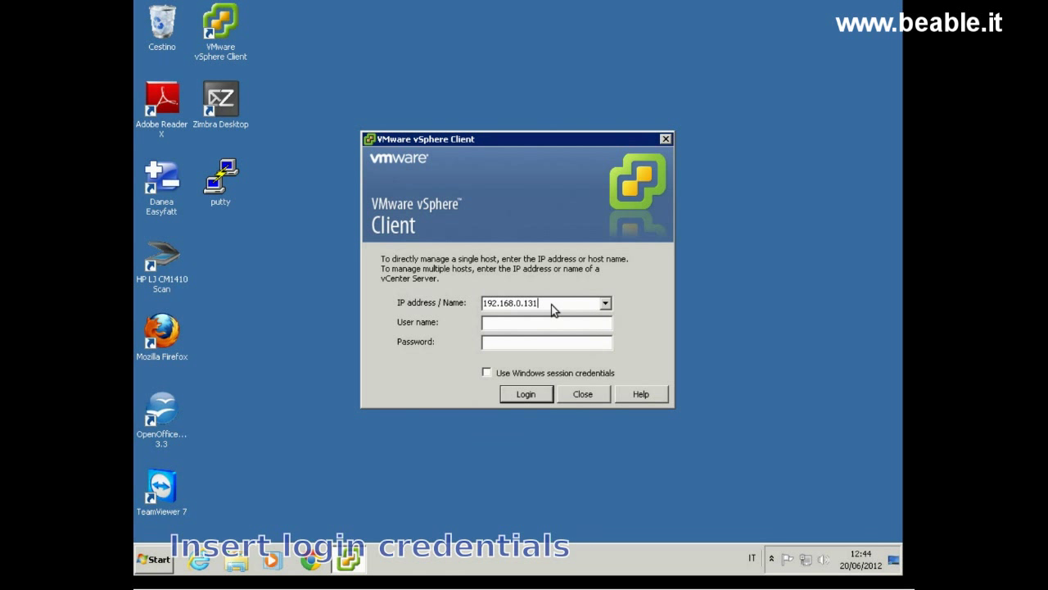
pyautogui.press('Tab')
pyautogui.write('root')
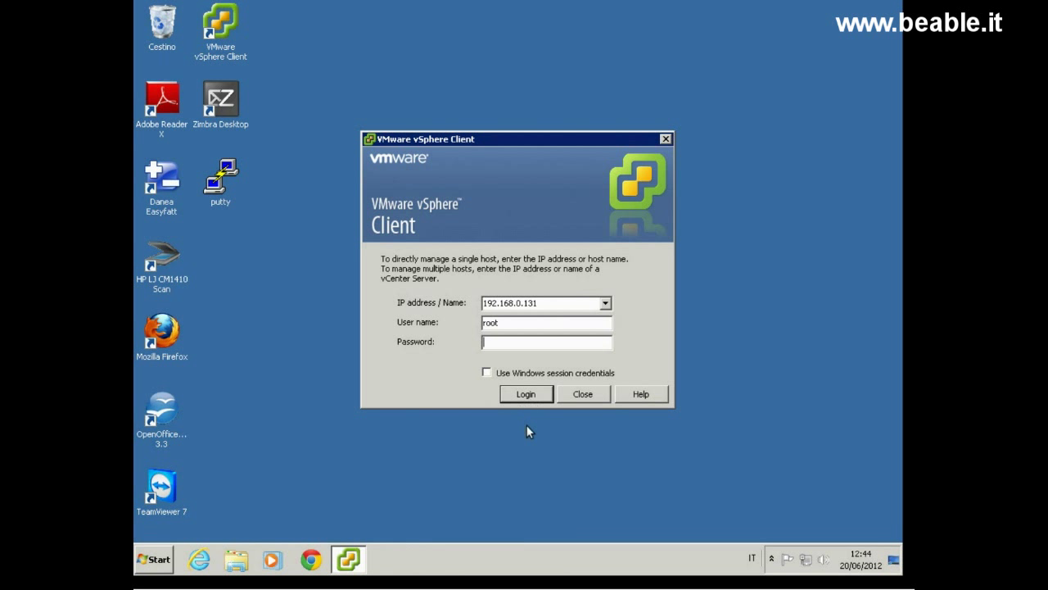
pyautogui.write('**************')
pyautogui.click(514, 393)
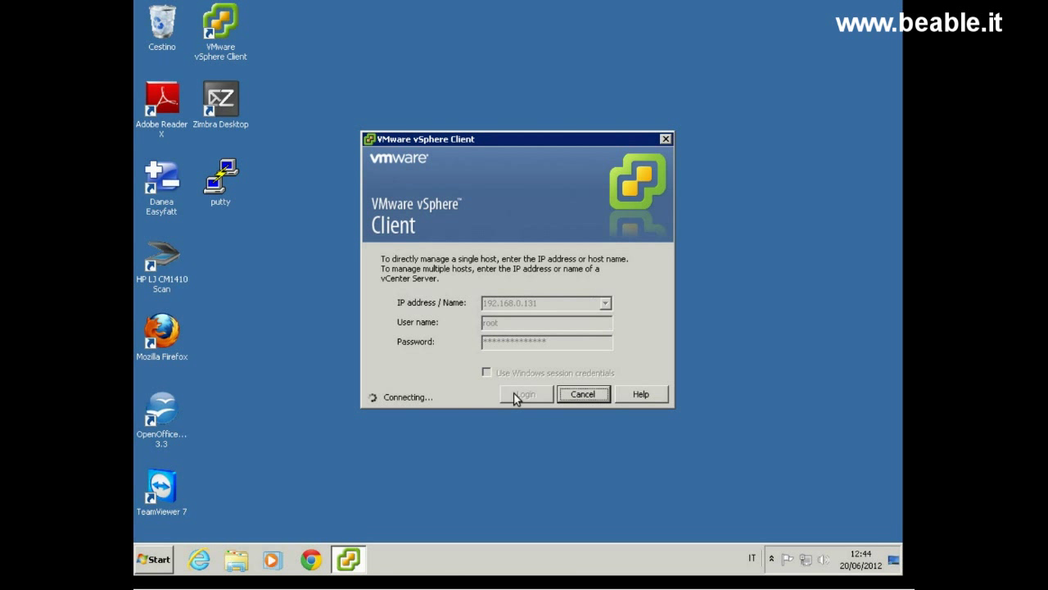
pyautogui.click(594, 339)
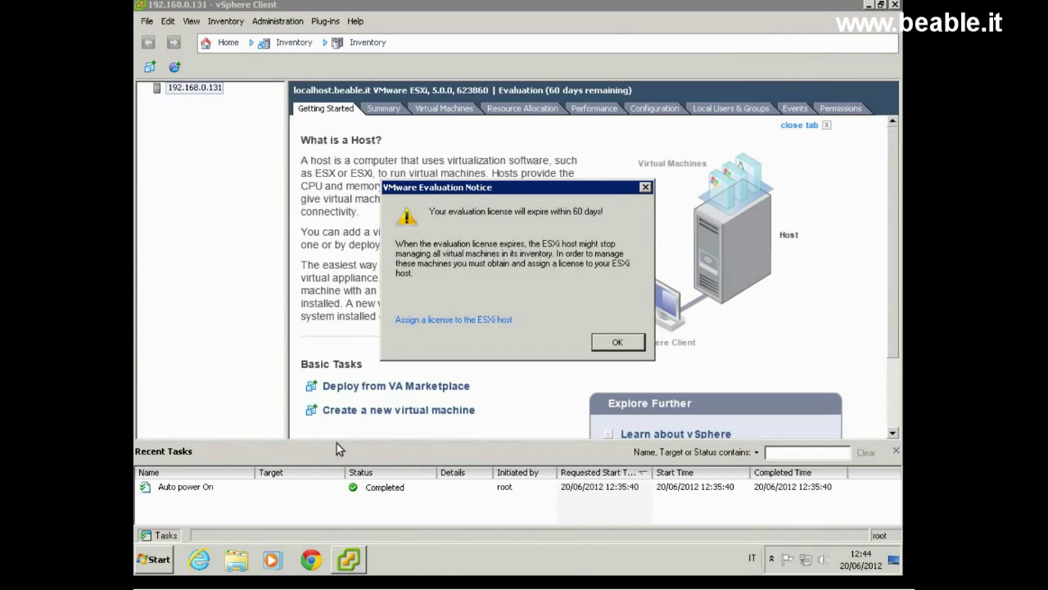
# Step: Dismiss the evaluation notice and view the host's Licensed Features, showing Evaluation Mode until 19/08/2012
pyautogui.click(618, 343)
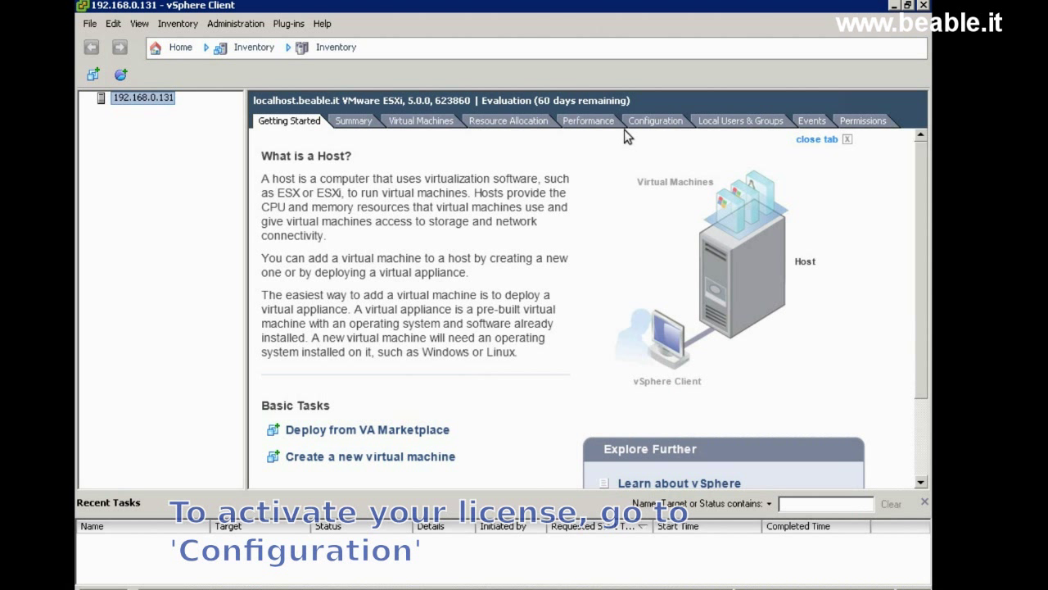
pyautogui.click(664, 121)
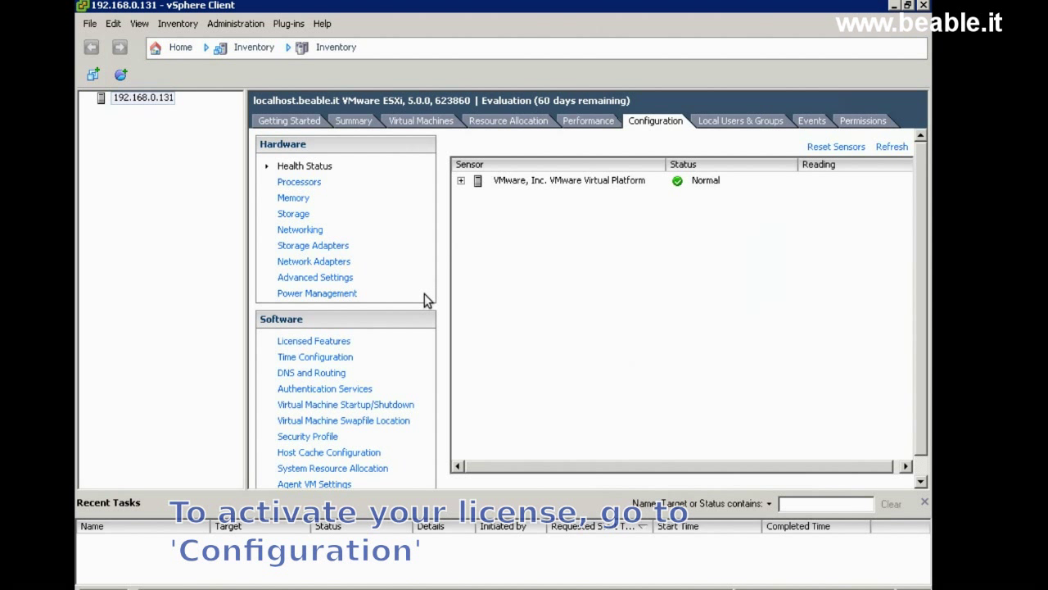
pyautogui.click(328, 342)
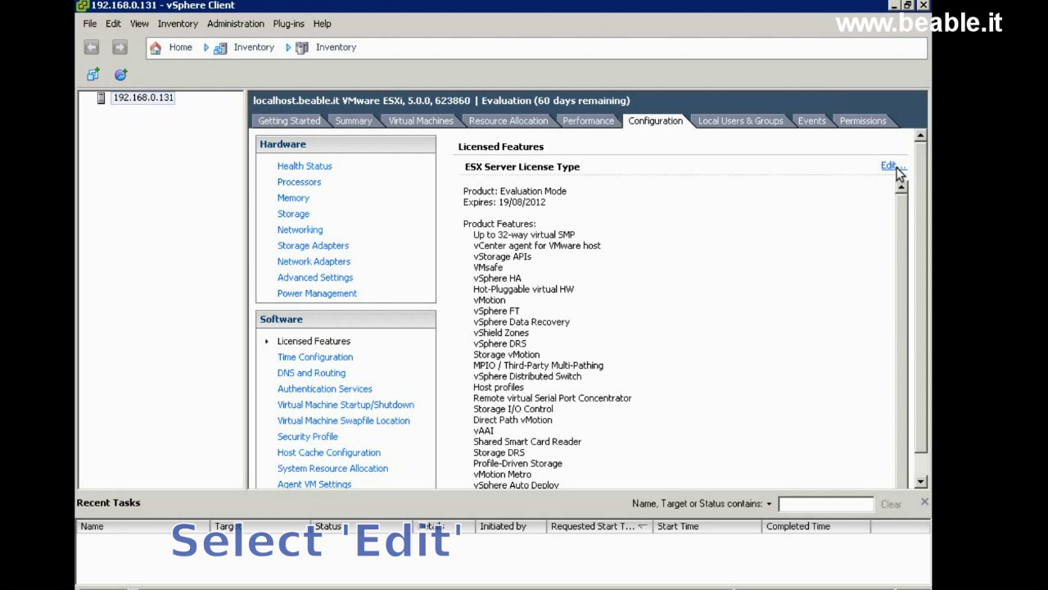
# Step: Paste in the permanent license key so the host runs vSphere 5 Hypervisor for 2 CPUs, expiring Never
pyautogui.click(893, 166)
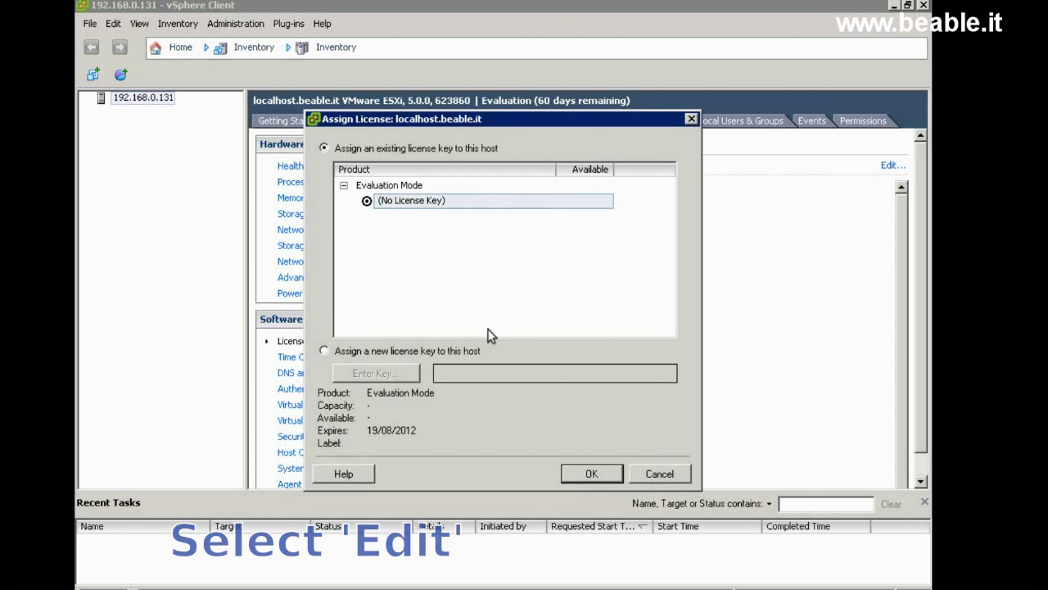
pyautogui.click(451, 352)
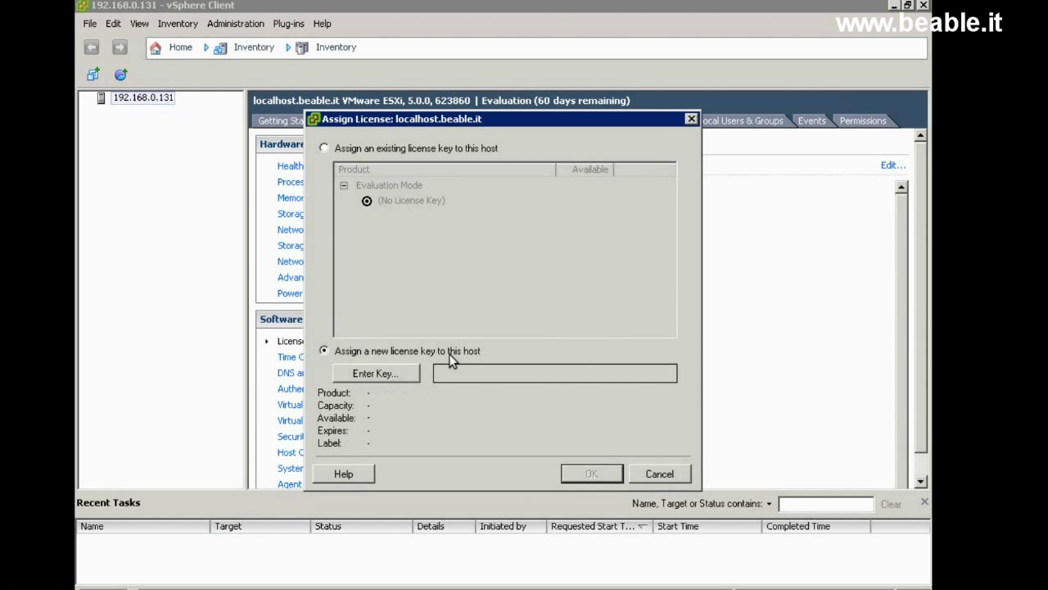
pyautogui.click(405, 372)
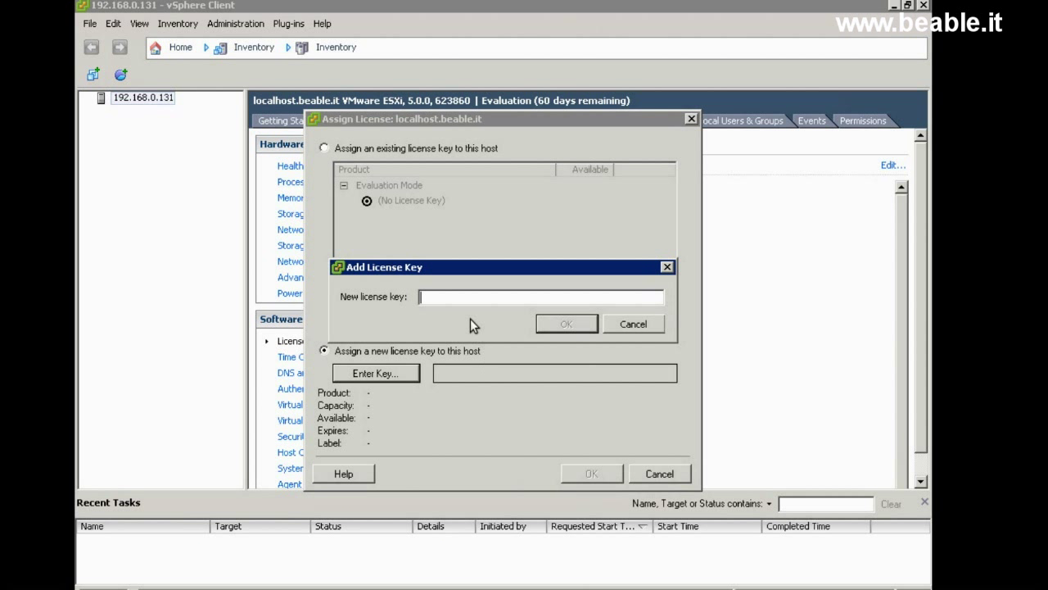
pyautogui.rightClick(461, 299)
pyautogui.click(483, 355)
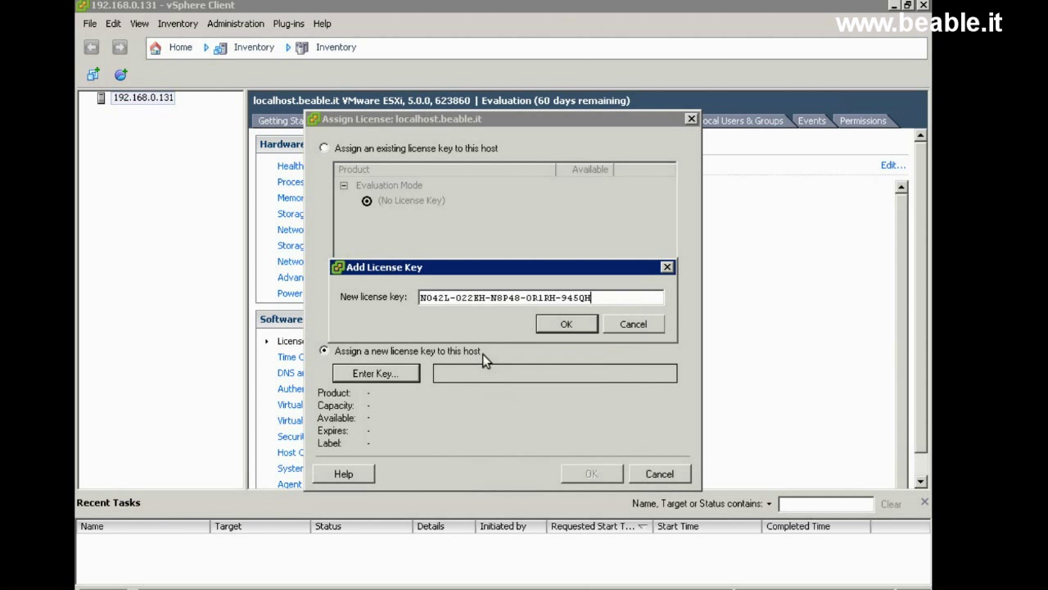
pyautogui.click(580, 329)
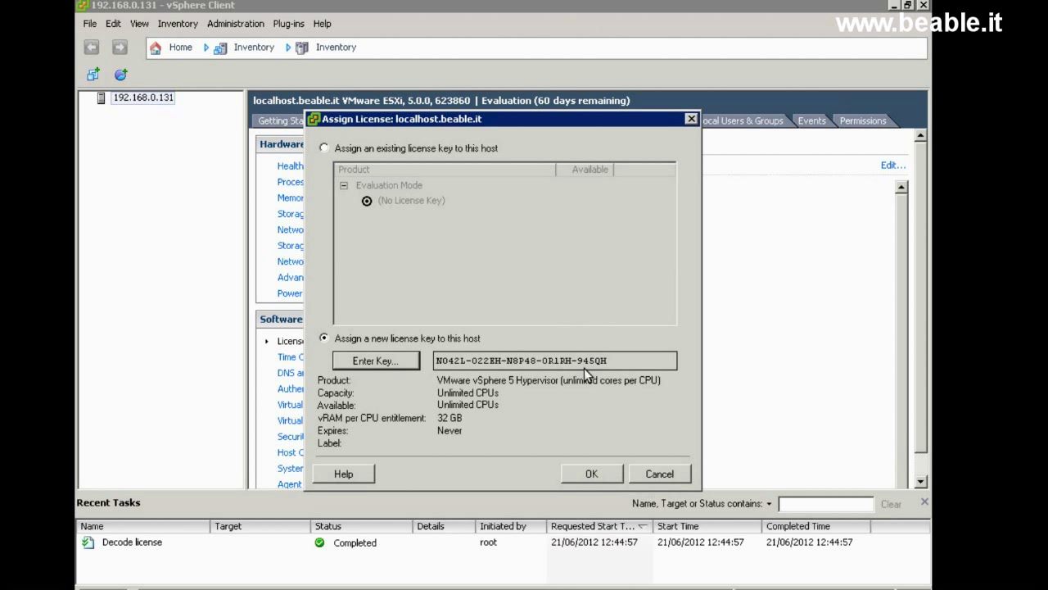
pyautogui.click(606, 480)
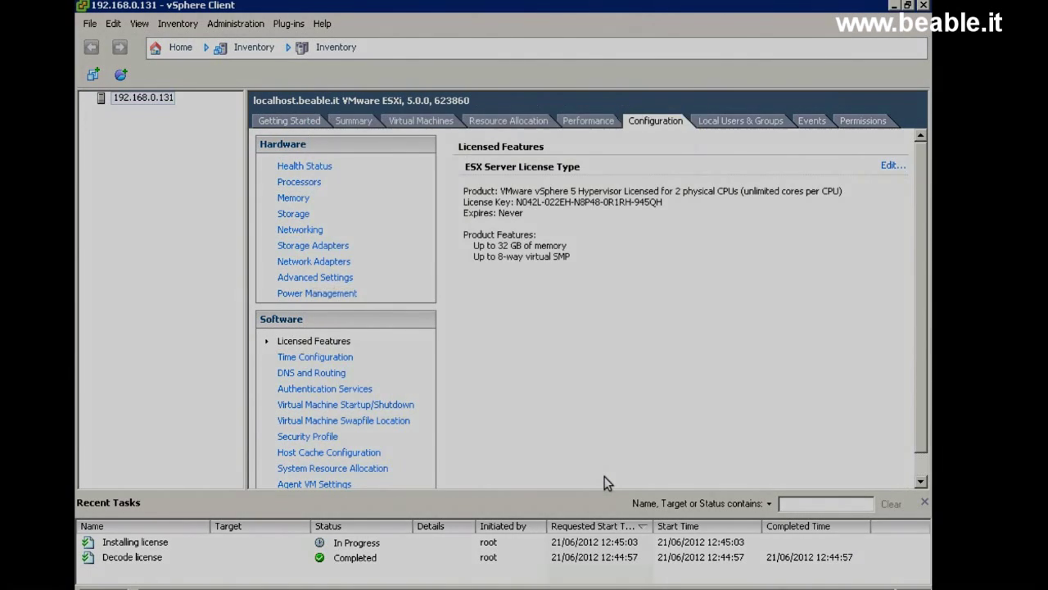